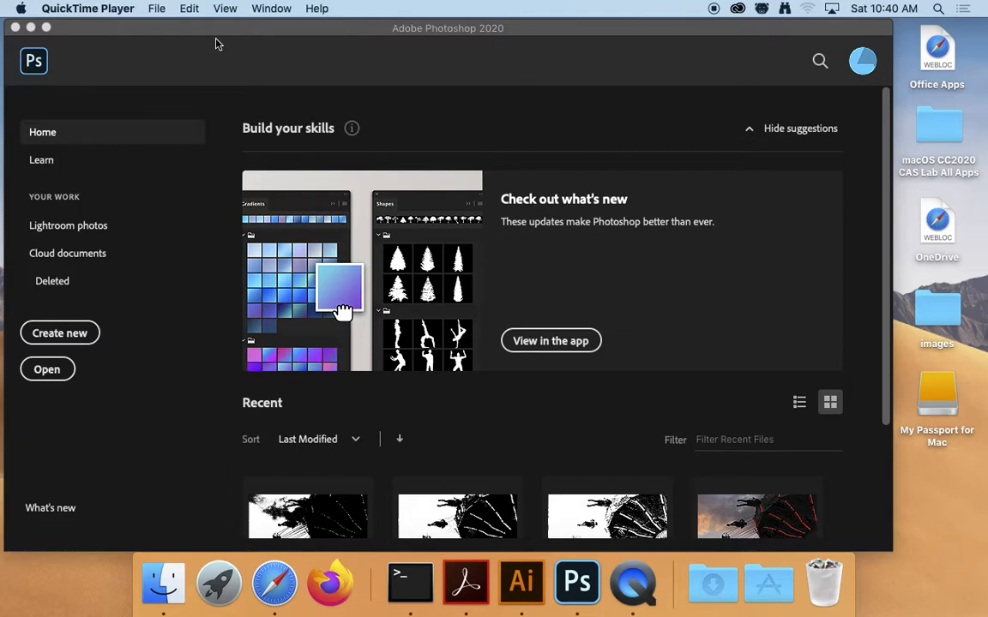
Open carnival_raw.tif from the assets folder inside the project folder on the Desktop
click(133, 38)
click(155, 9)
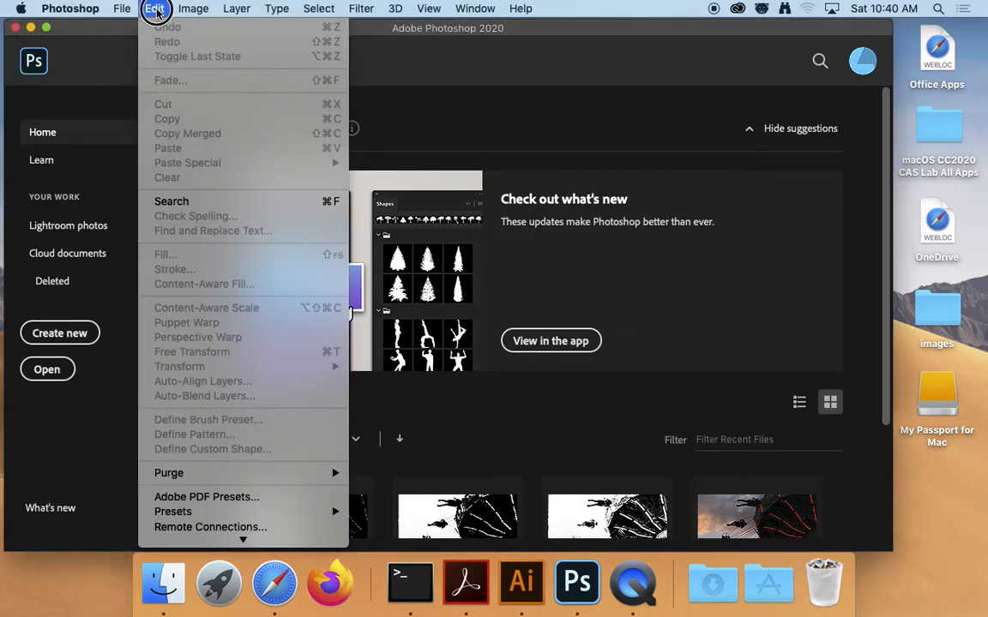
click(154, 8)
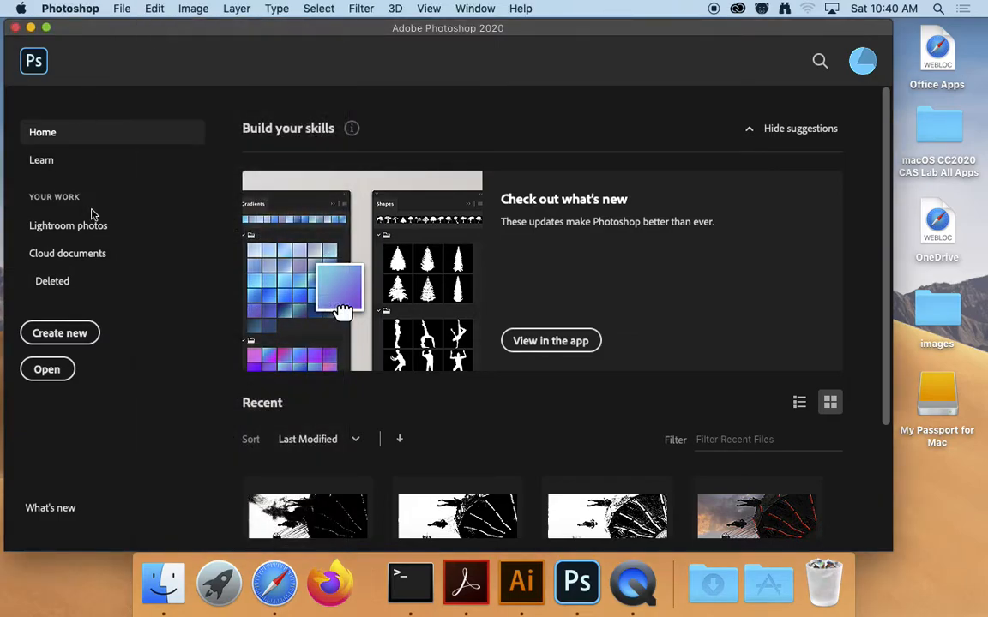
click(122, 8)
click(135, 43)
click(222, 165)
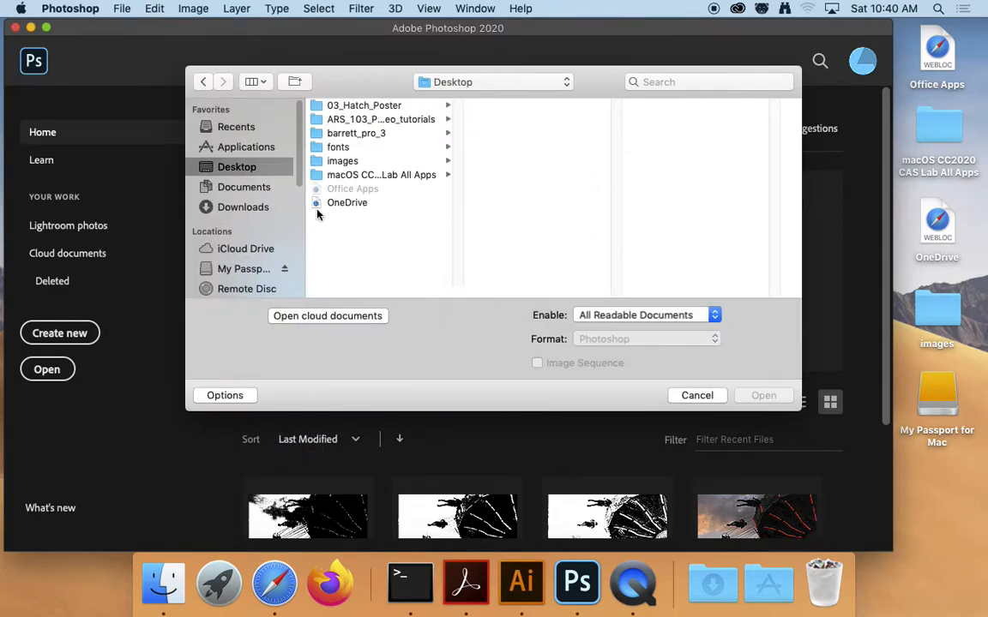
click(315, 134)
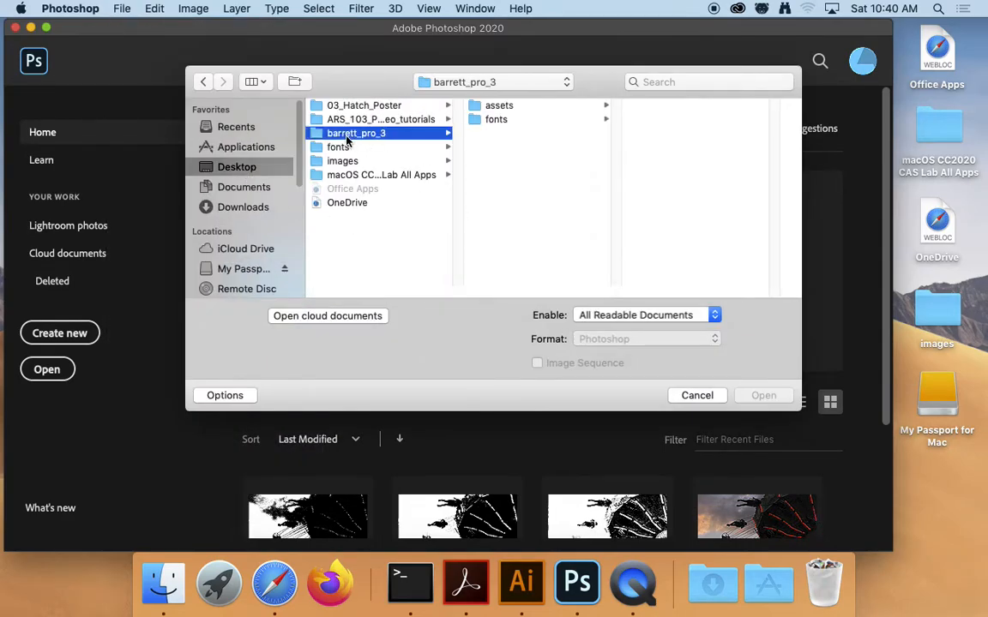
click(515, 106)
click(673, 105)
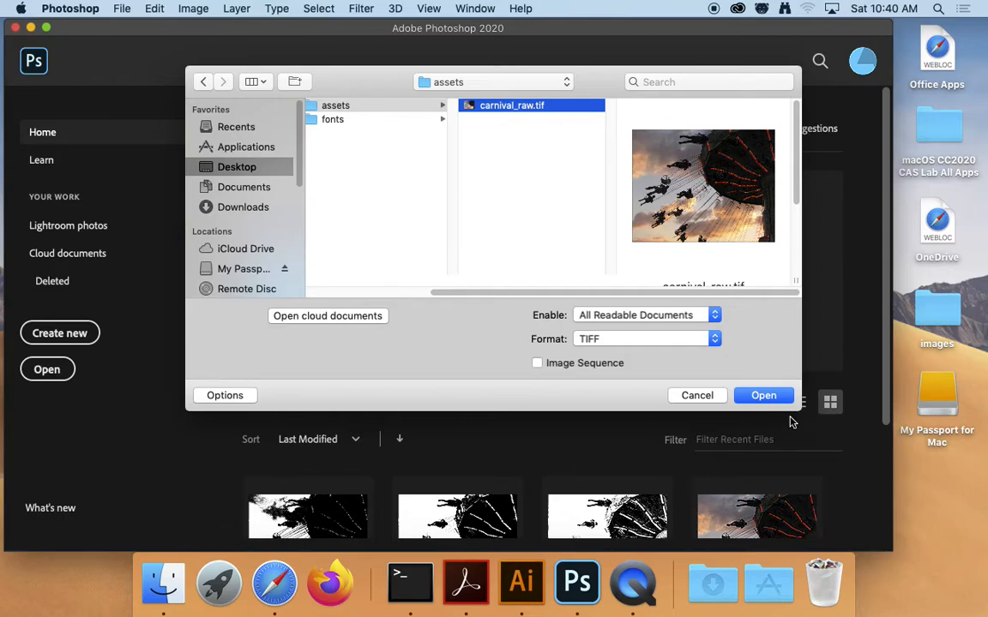
click(773, 397)
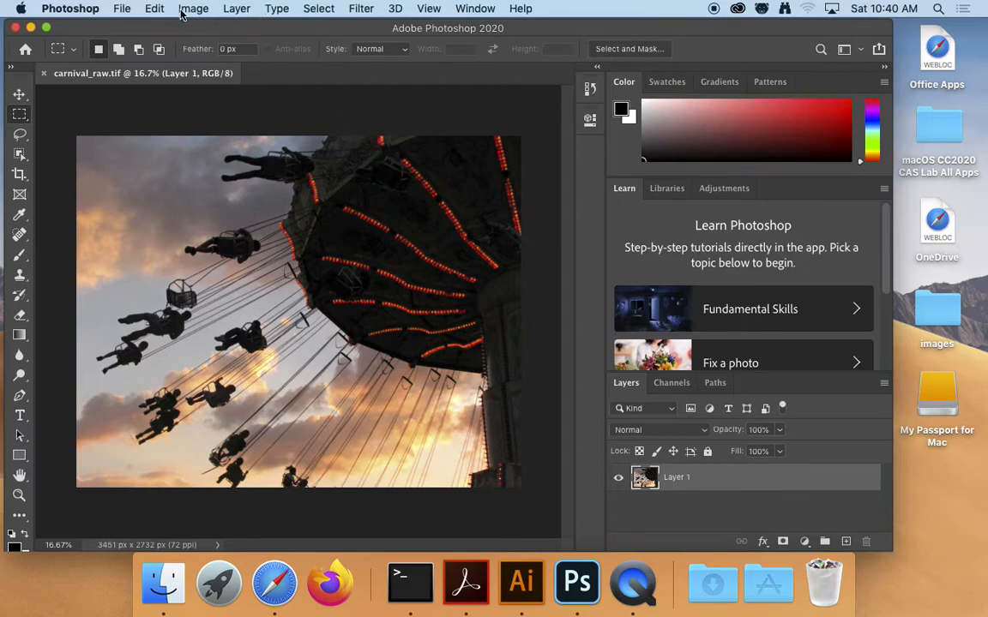
Select the entire carnival photo with the Rectangular Marquee tool and copy it
click(319, 9)
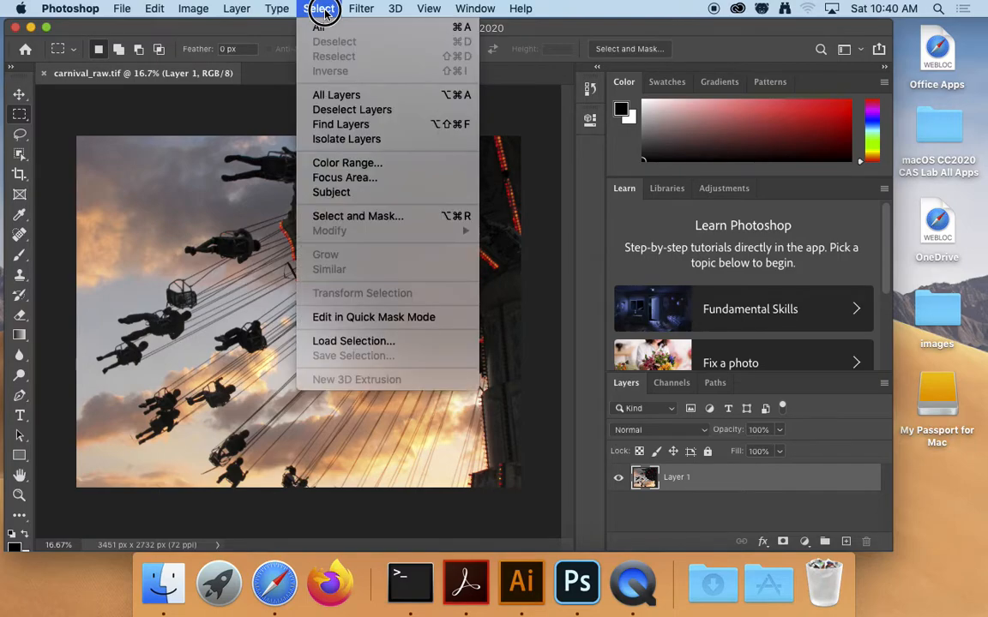
click(323, 29)
click(19, 116)
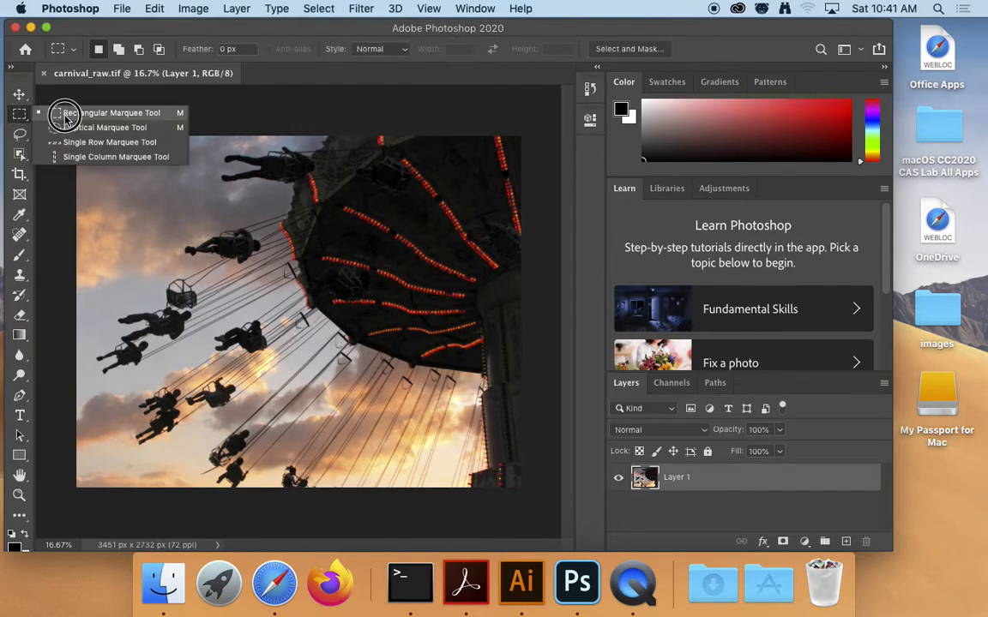
click(65, 115)
drag(96, 152, 546, 509)
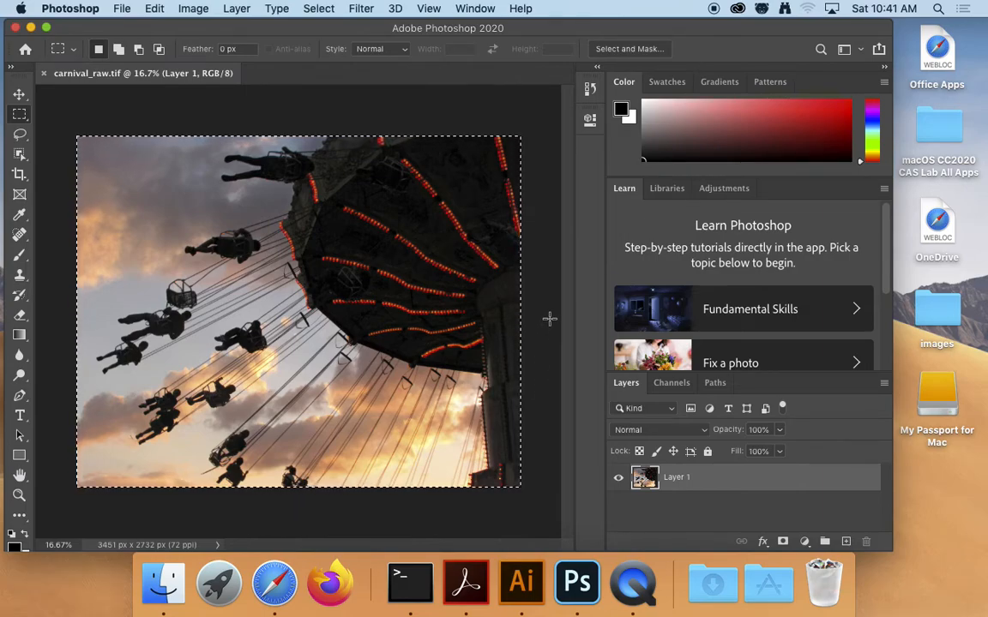
click(154, 9)
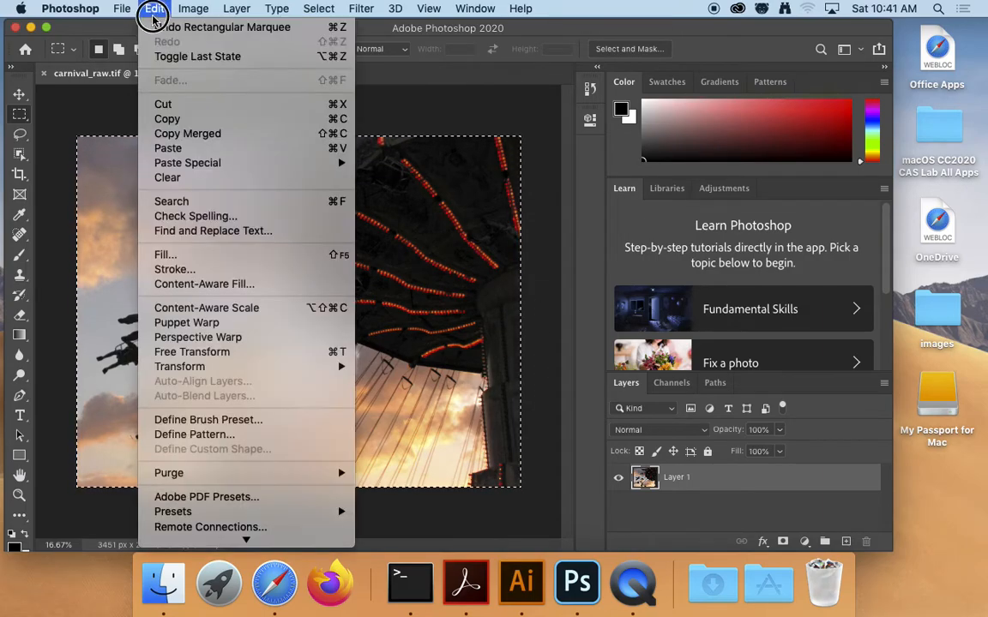
click(170, 118)
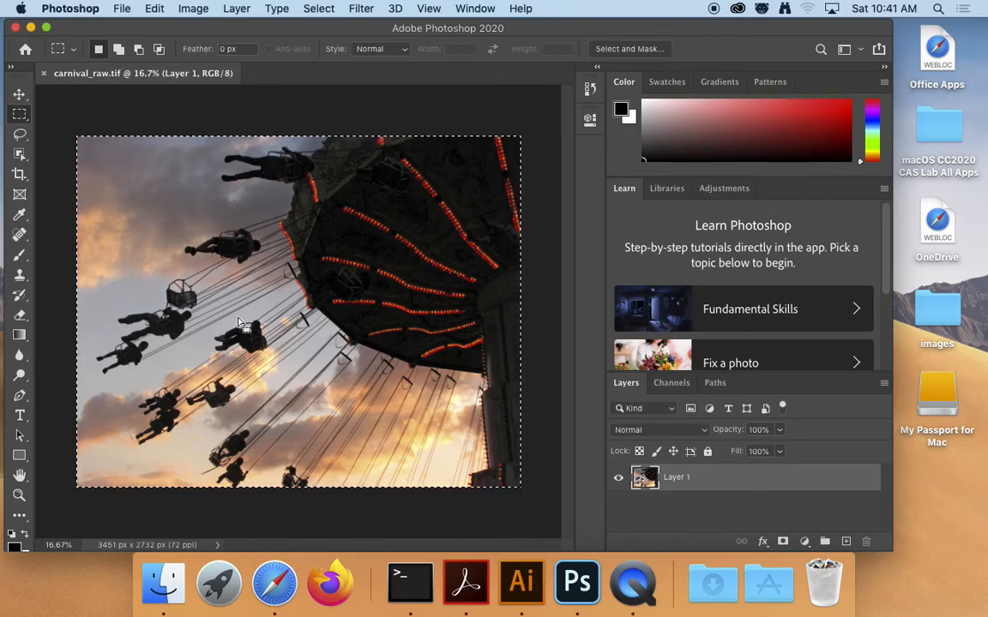
Create a new 3451 x 2732 px document from the Clipboard preset and paste the copied photo into it
click(124, 9)
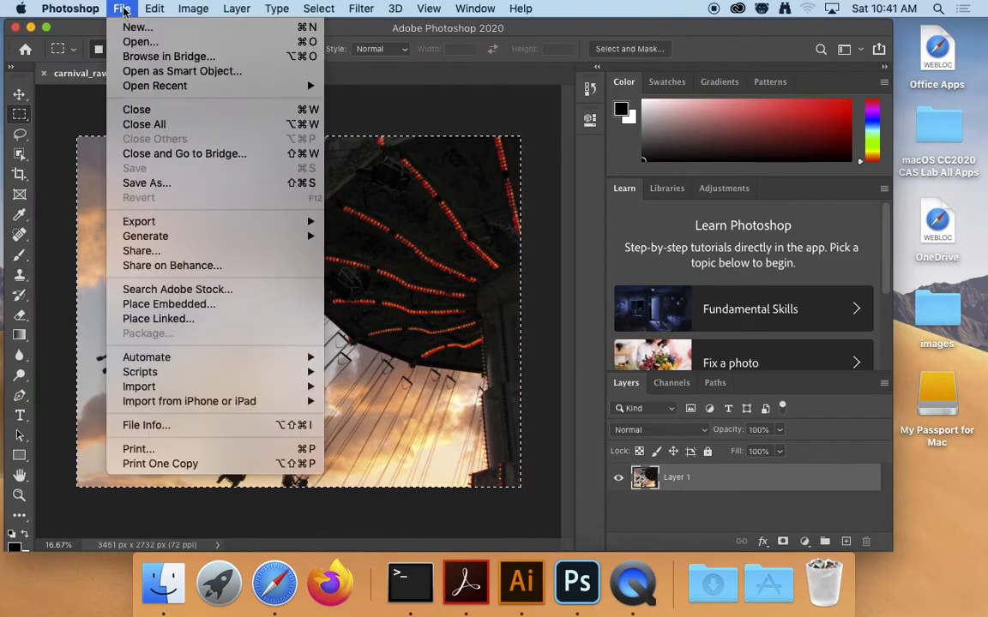
click(133, 29)
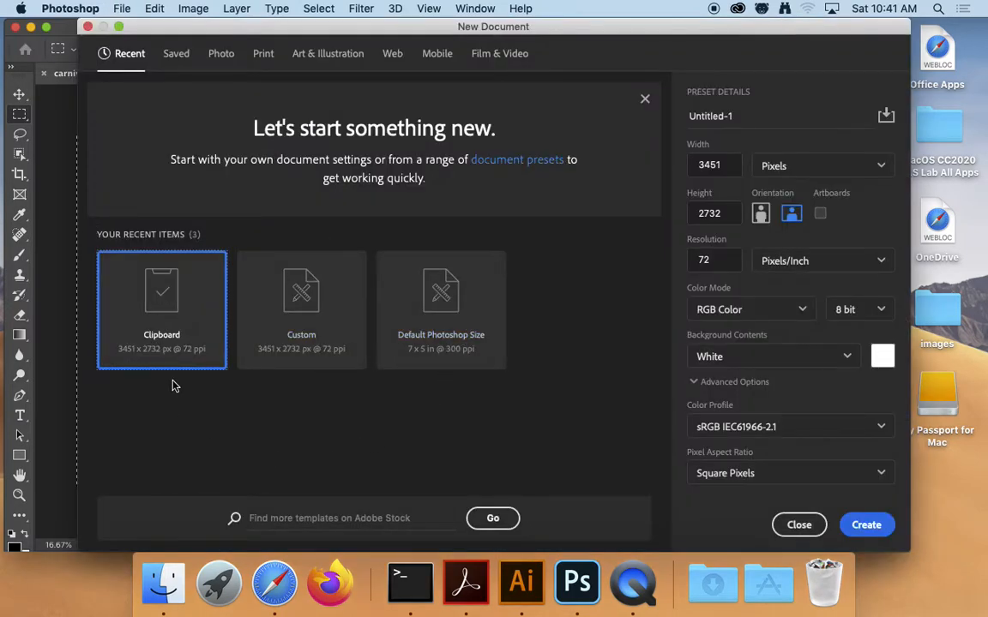
double_click(162, 311)
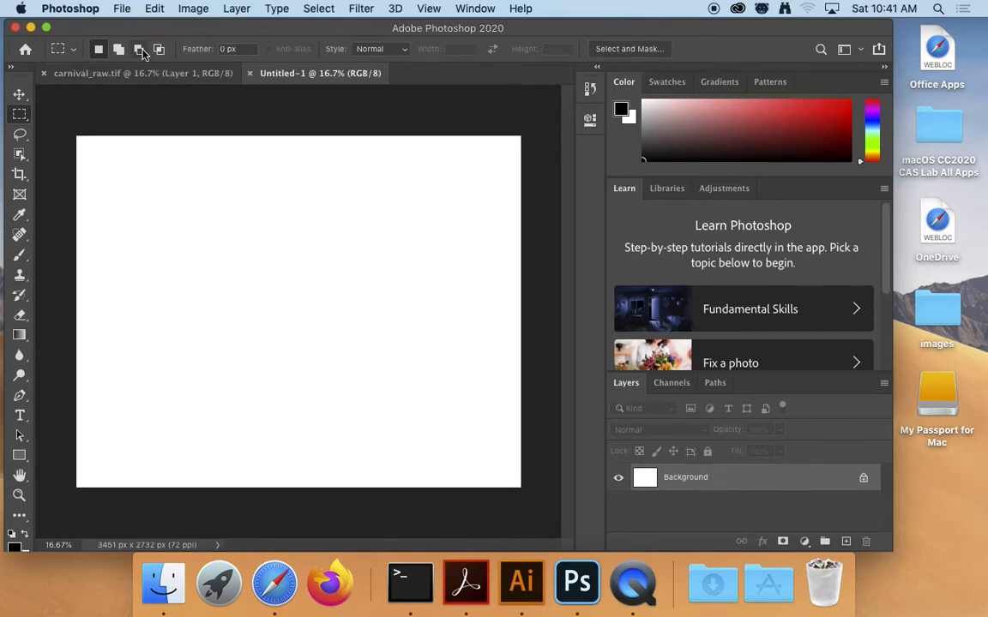
click(122, 10)
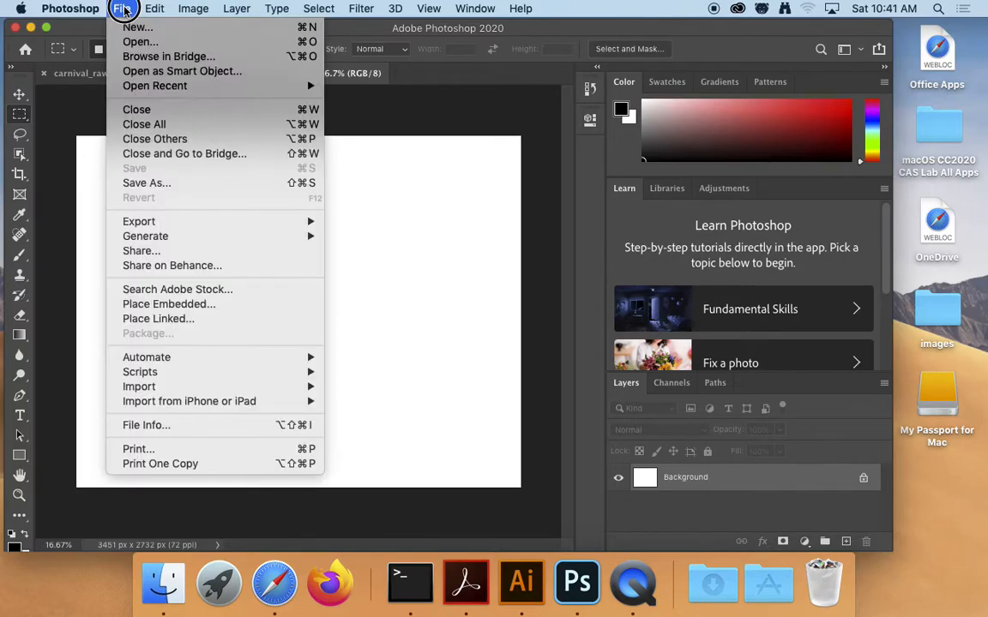
mouse_move(152, 7)
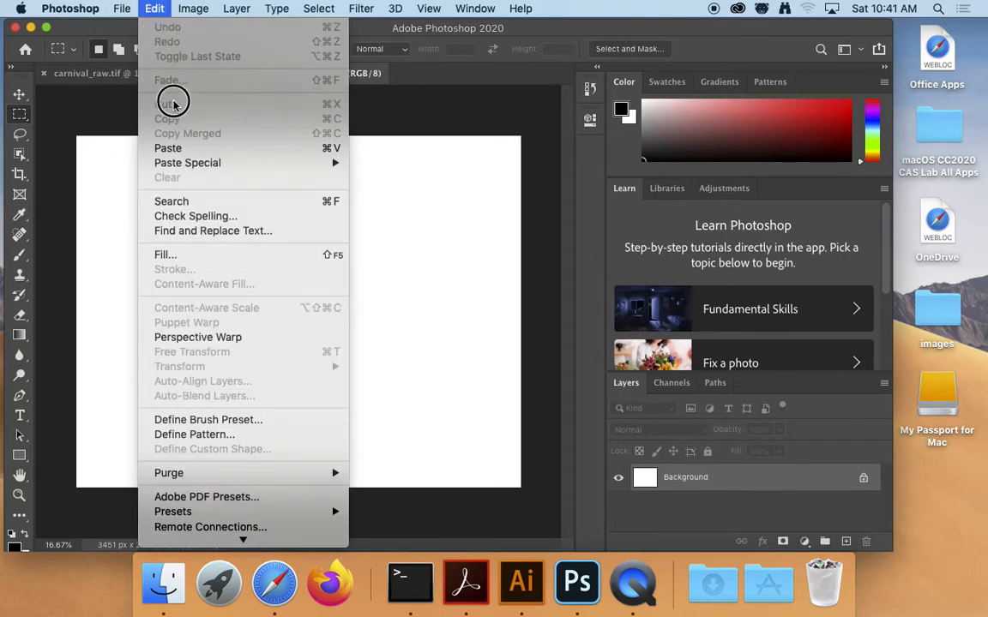
click(174, 149)
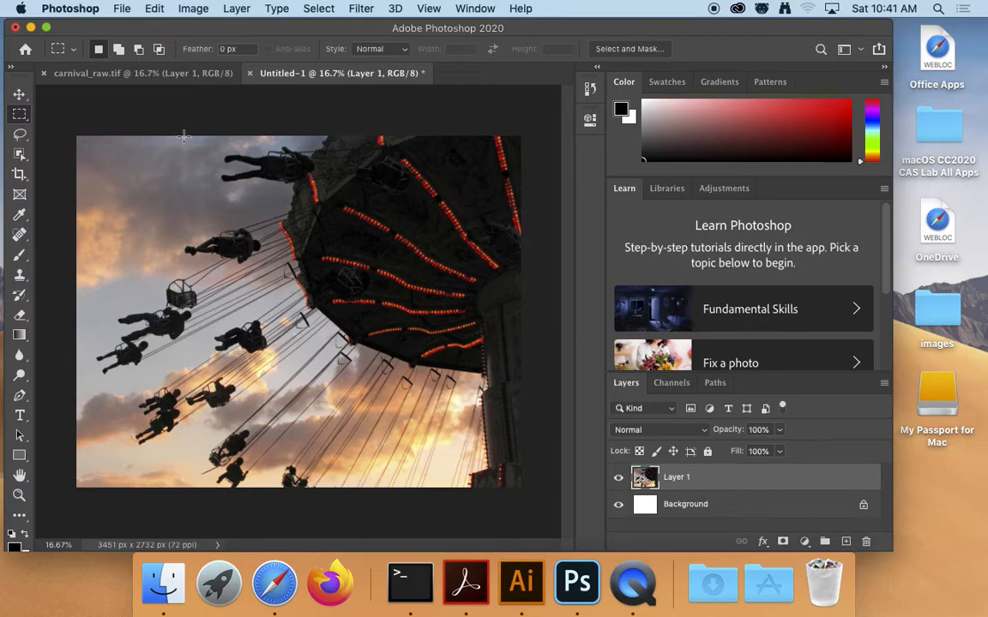
Convert the new document to Grayscale mode, flattening its layers
click(193, 9)
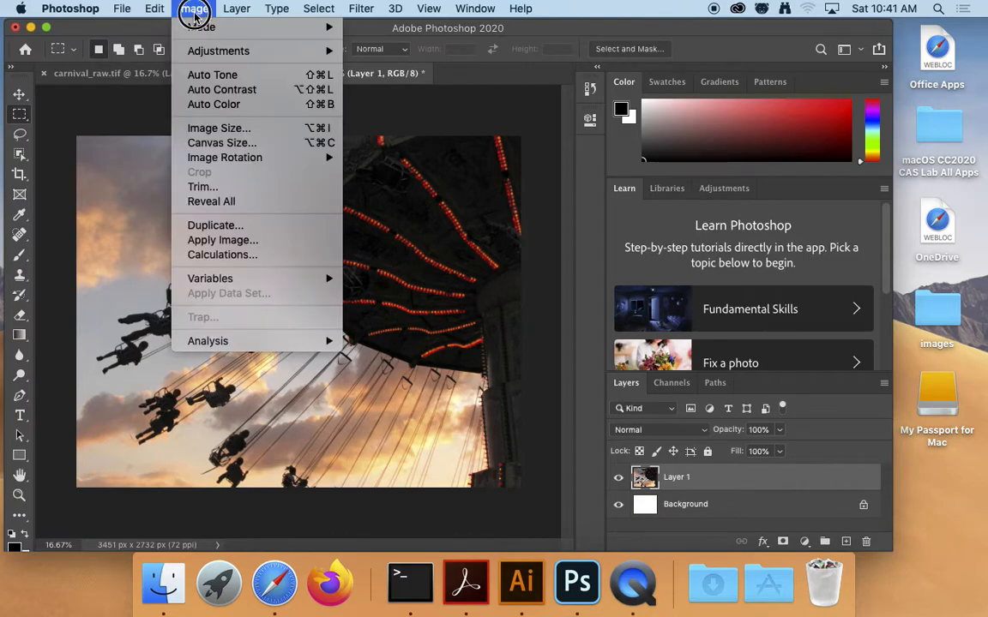
mouse_move(188, 26)
click(368, 46)
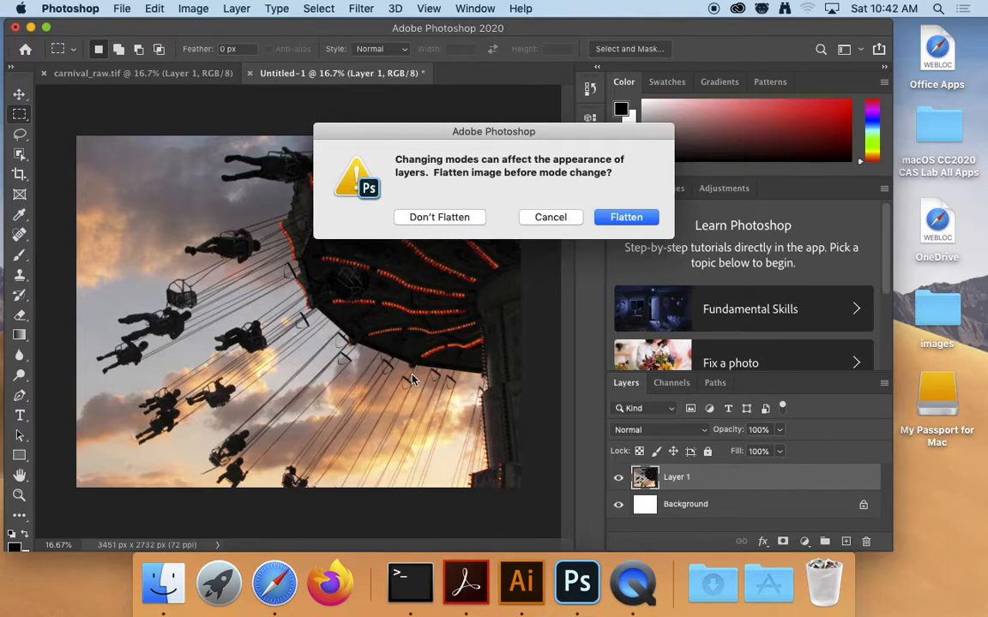
click(626, 218)
click(608, 243)
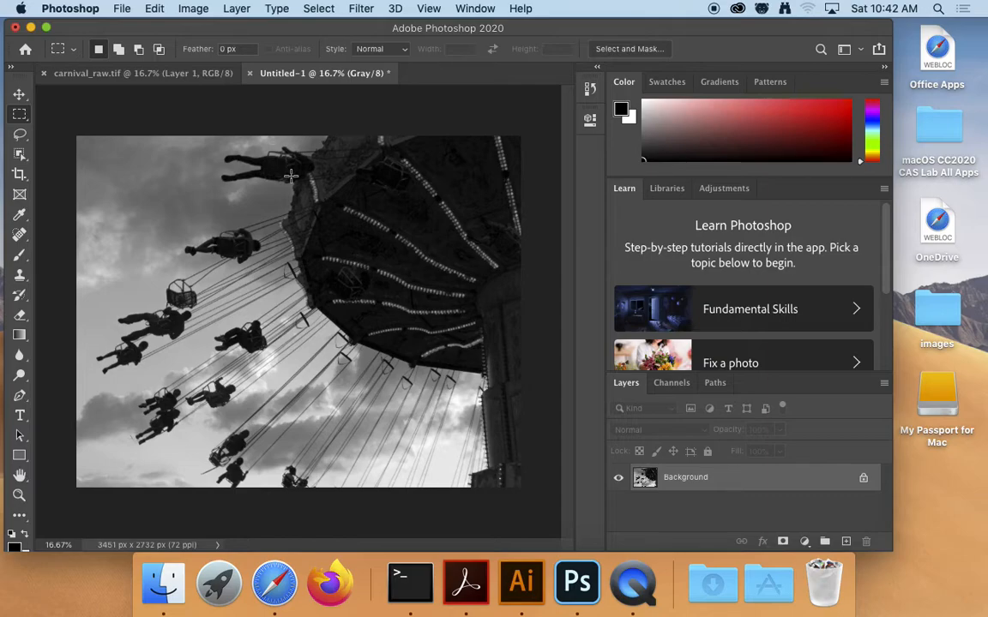
Apply a Threshold adjustment with a level of 17 to the grayscale photo
click(196, 12)
mouse_move(250, 49)
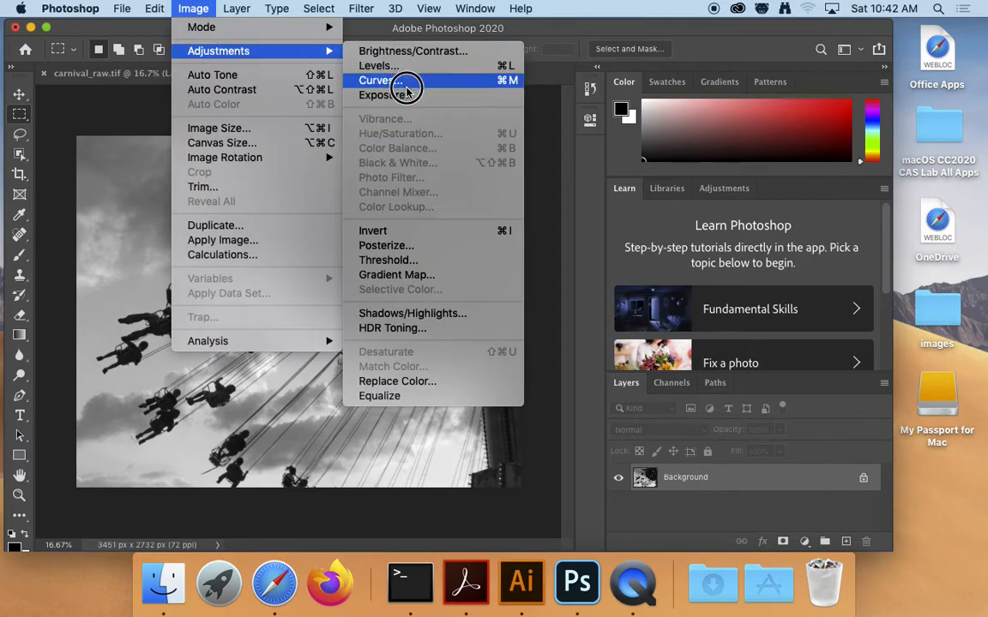
click(388, 260)
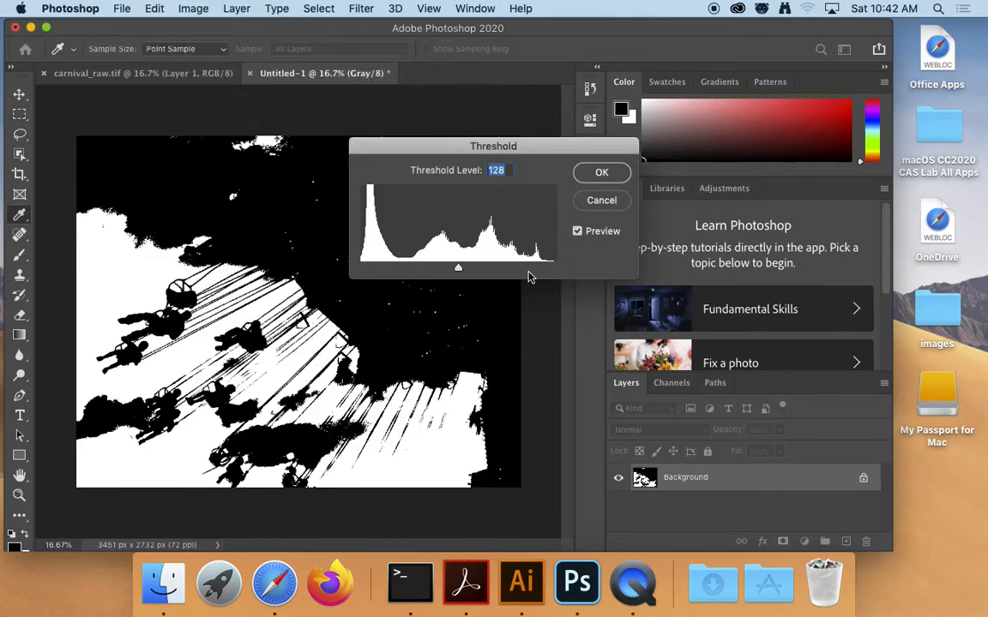
click(498, 170)
drag(498, 171, 484, 173)
text(17)
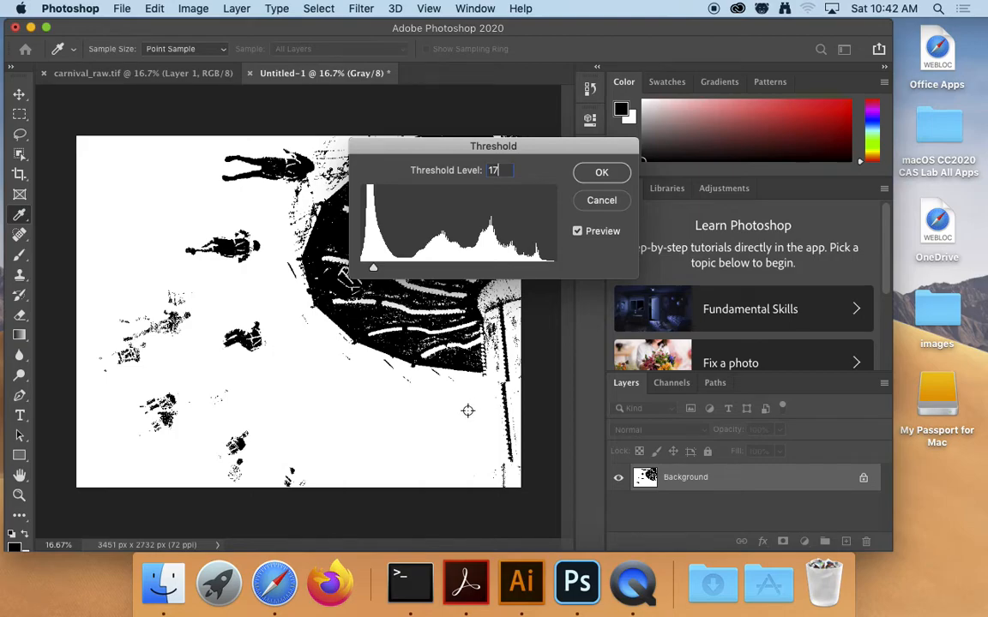
drag(377, 146, 579, 90)
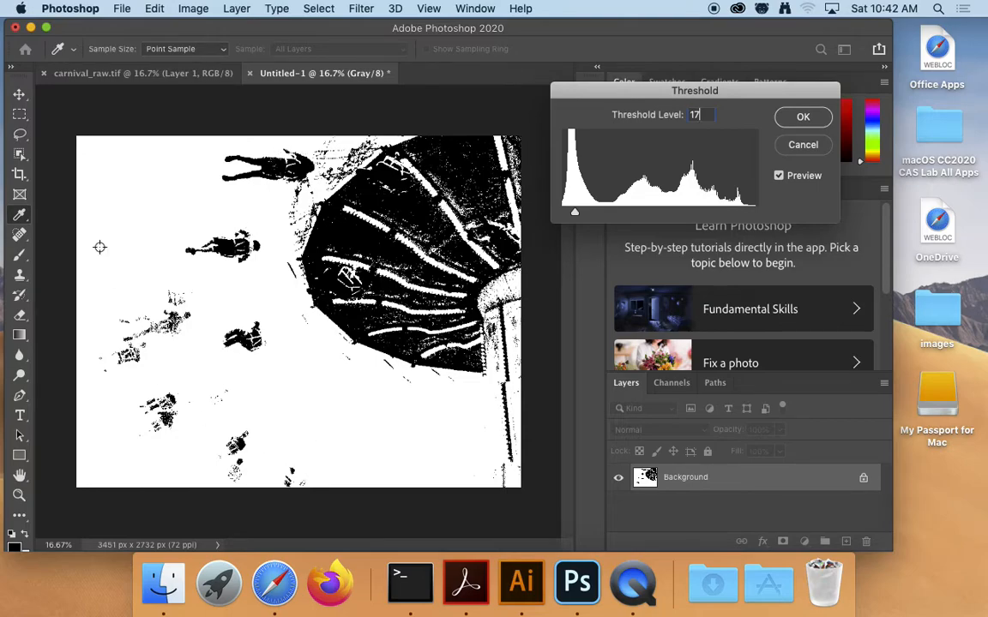
click(804, 118)
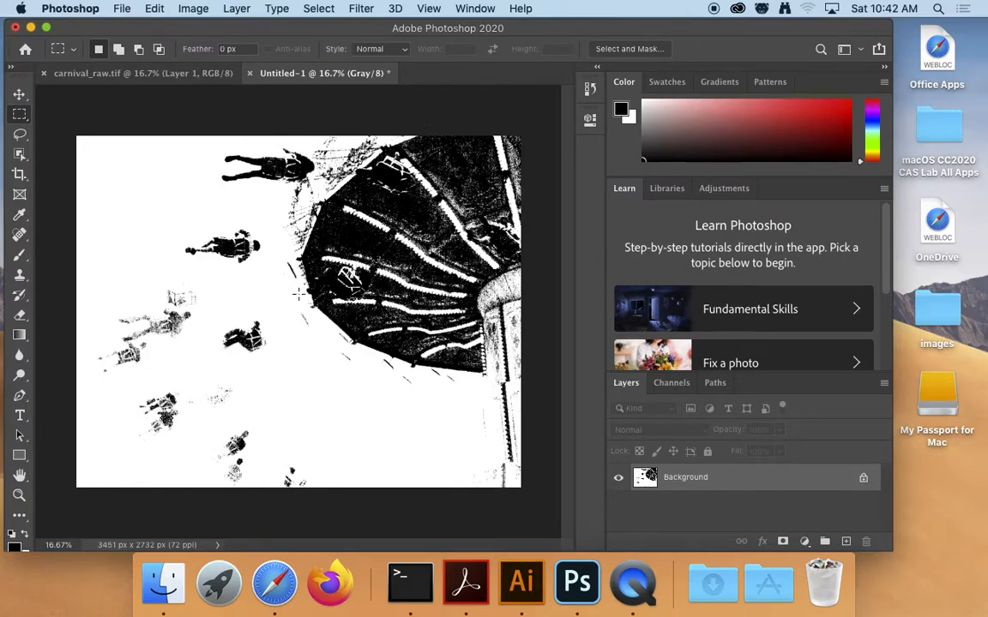
Convert the image to Bitmap mode at 72 pixels/inch output using the Diffusion Dither method
click(191, 10)
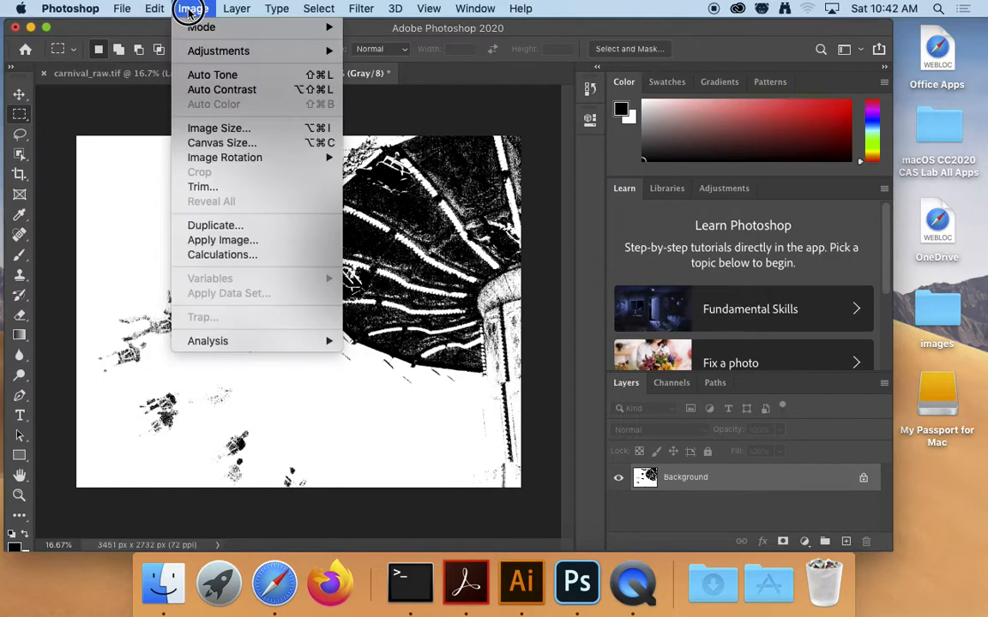
mouse_move(260, 27)
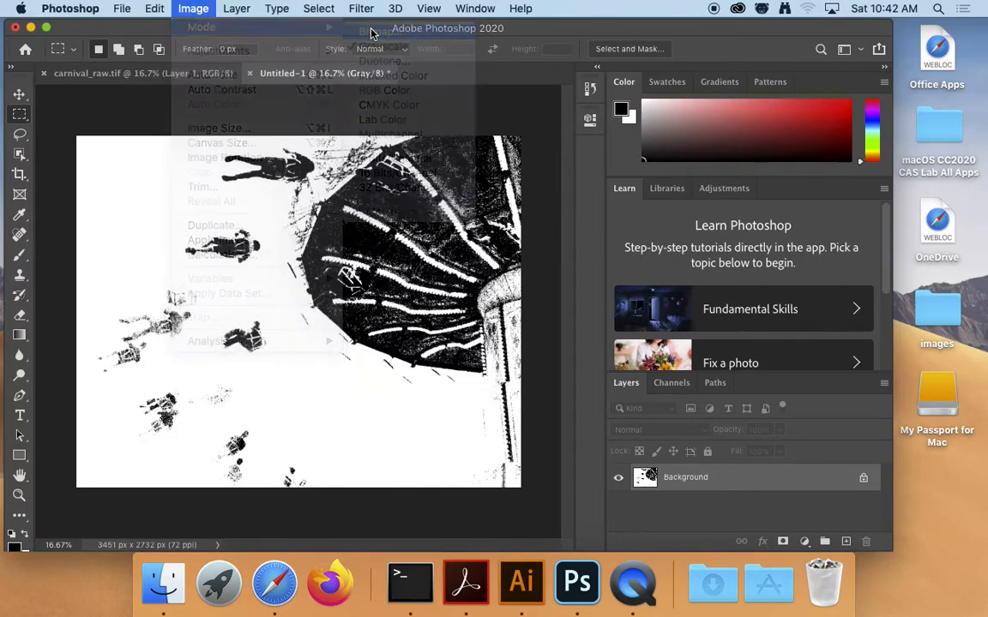
click(371, 33)
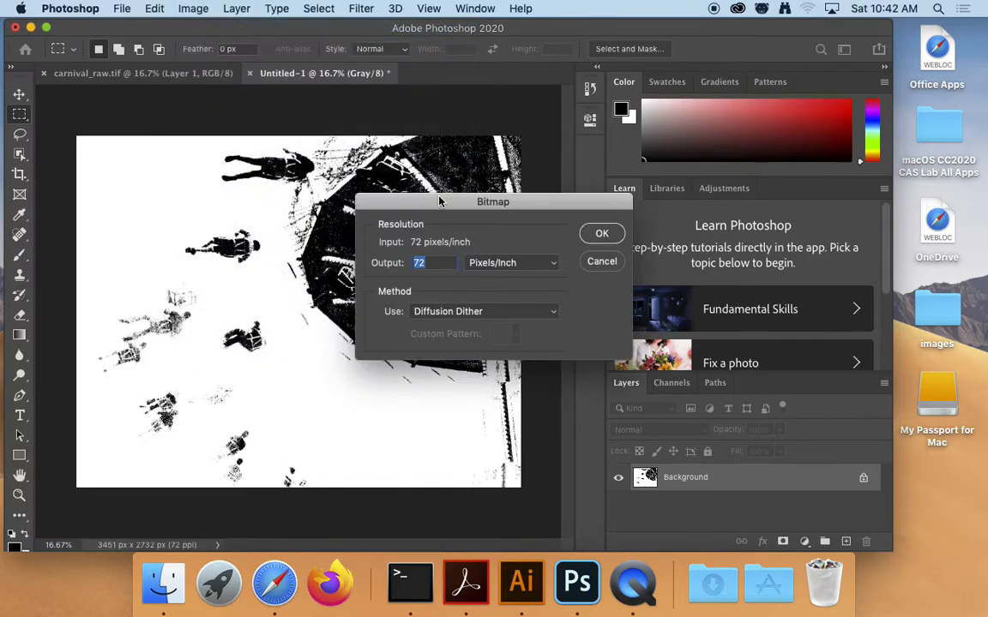
drag(439, 197, 297, 118)
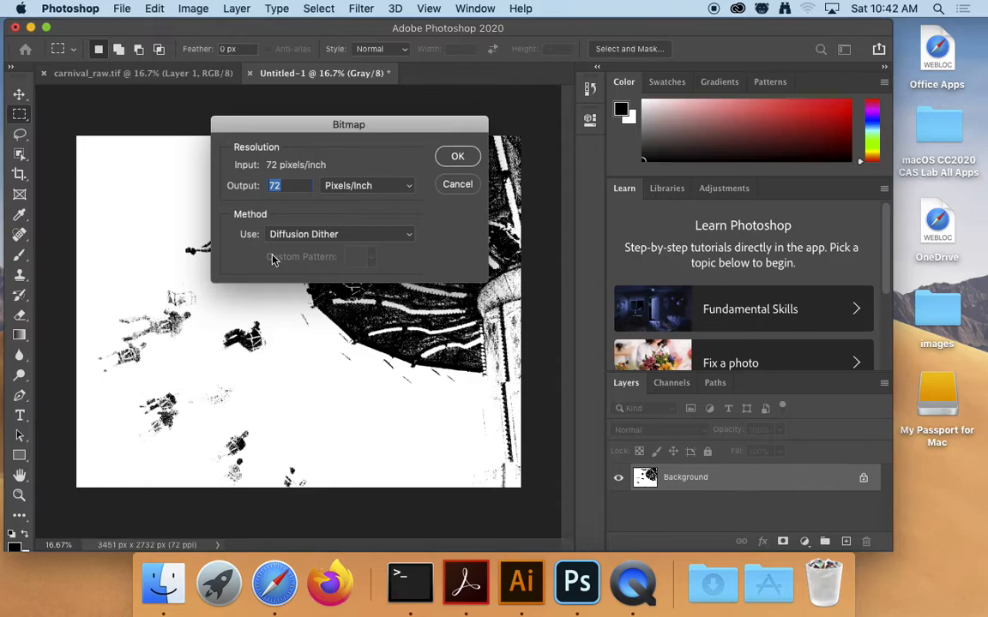
click(392, 239)
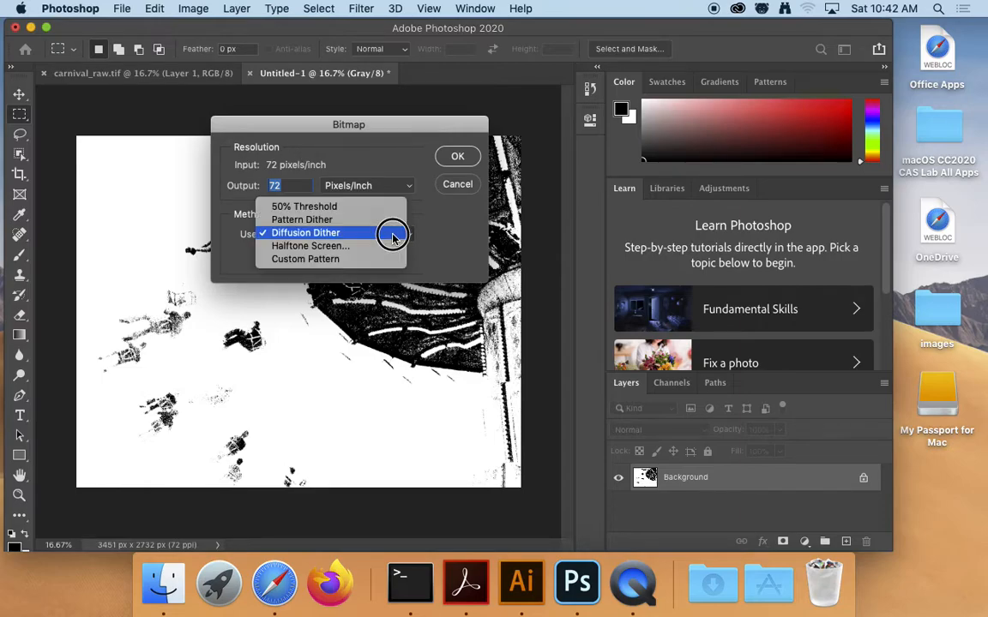
click(407, 246)
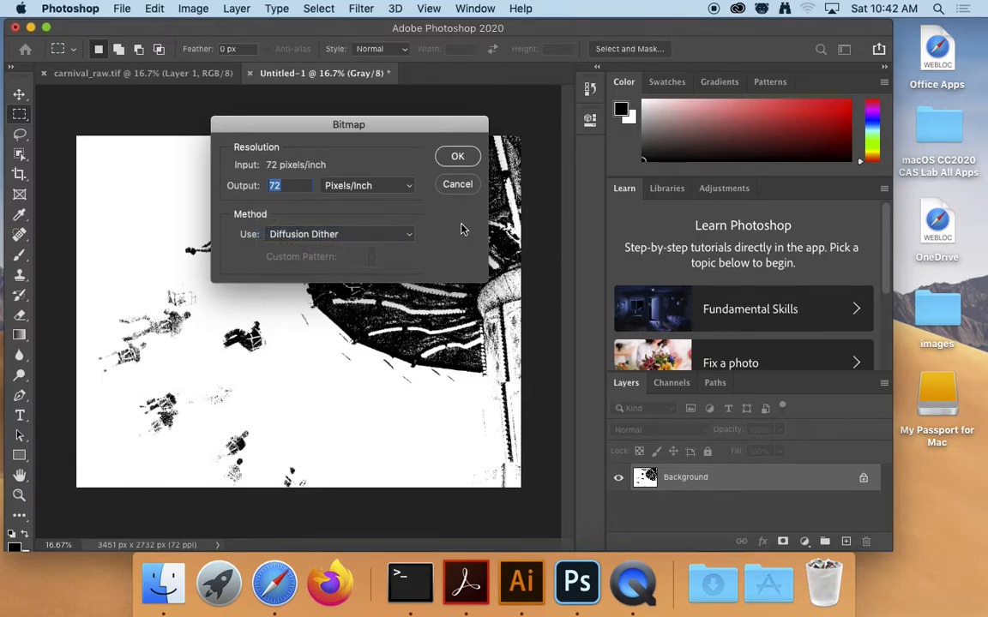
click(458, 158)
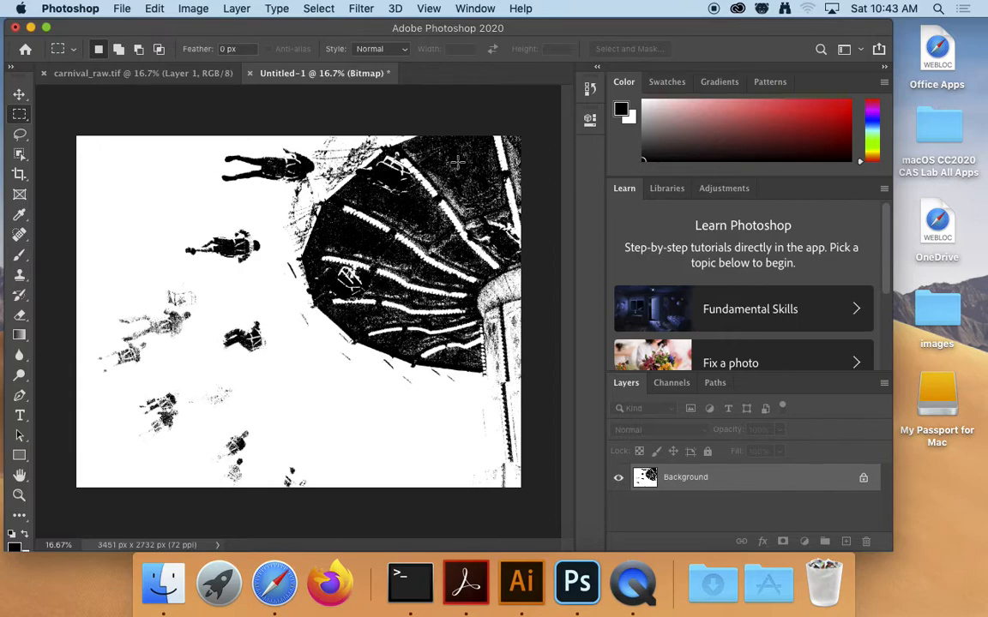
Save the bitmap image in Photoshop format as carnaval_threshold_17.psd in the assets folder
click(121, 9)
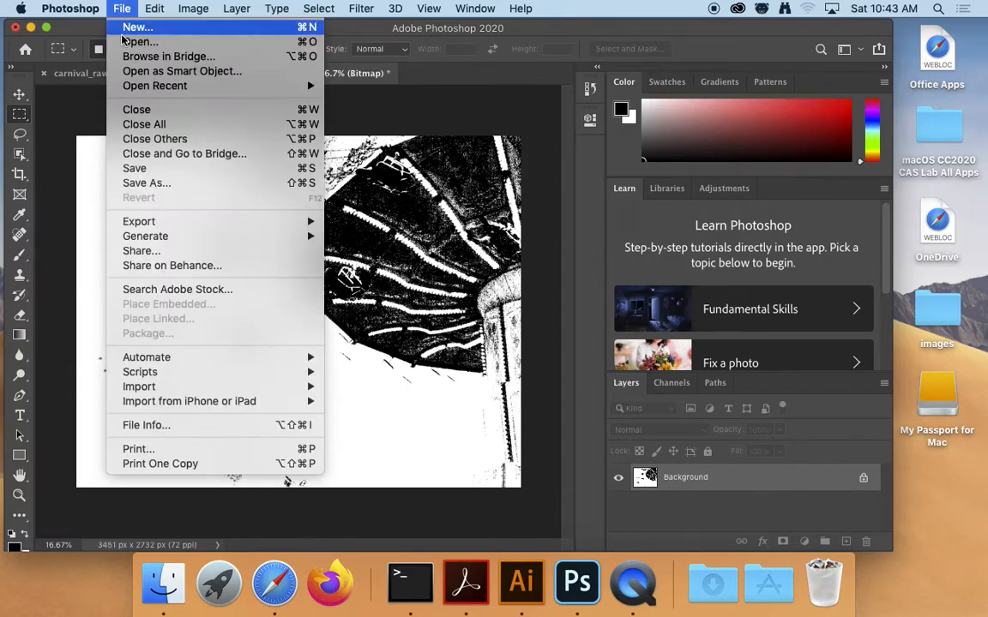
click(135, 180)
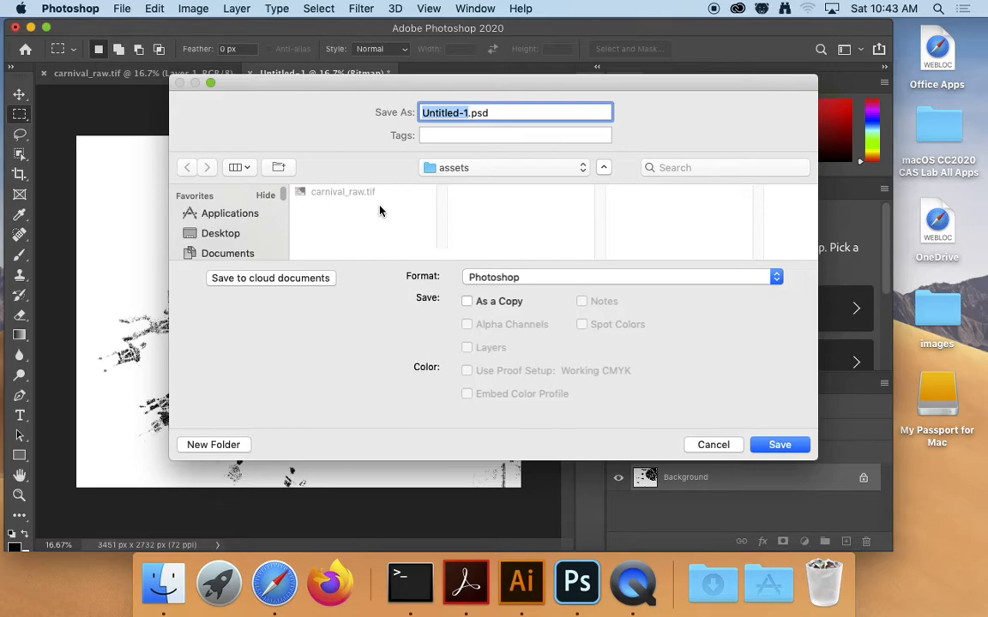
text(carn)
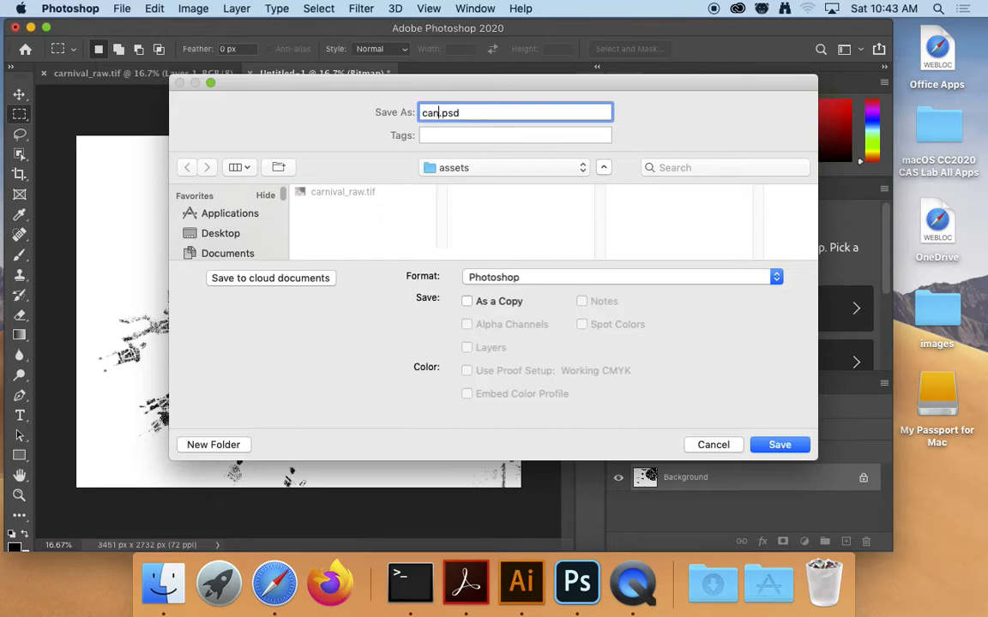
text(ival_)
key(BackSpace)
key(BackSpace)
key(BackSpace)
text(val)
key(BackSpace)
key(BackSpace)
key(BackSpace)
key(BackSpace)
key(BackSpace)
key(BackSpace)
text(rnaval_threshold)
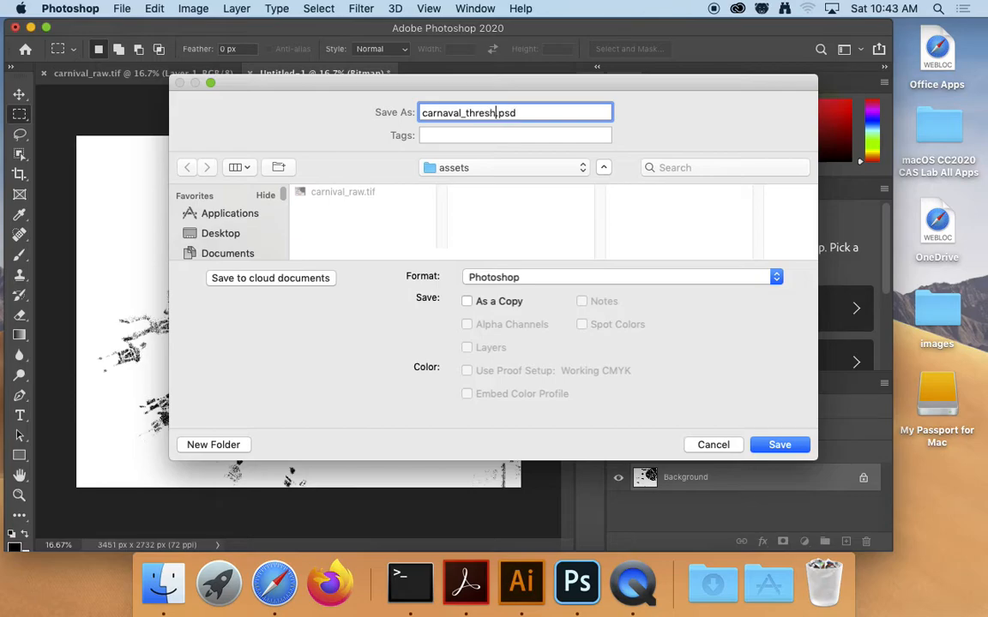
text(_17)
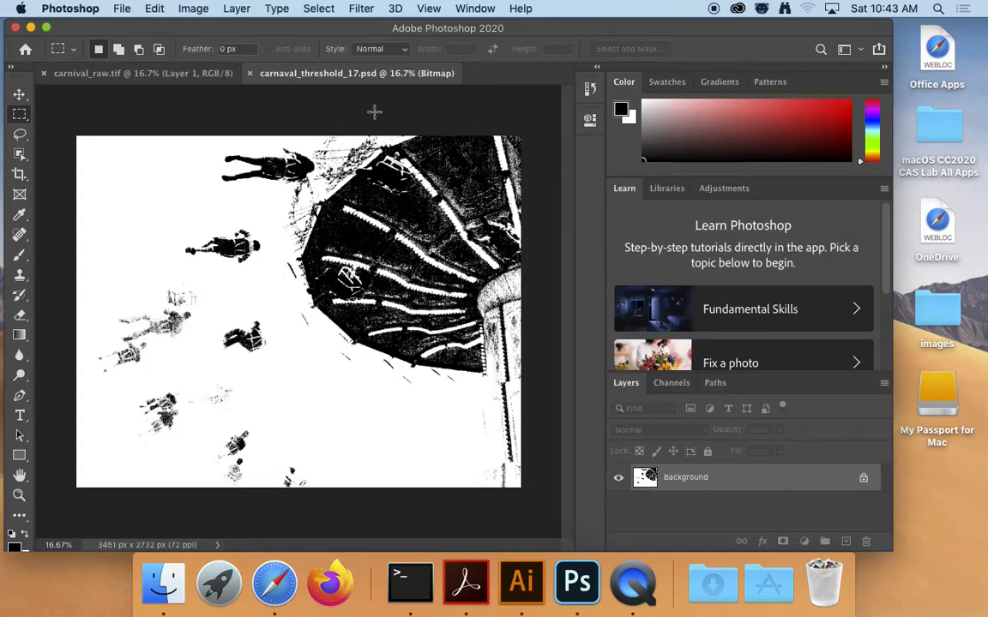
Copy the whole carnival_raw.tif photo into a new 3451 x 2732 px document made from the Clipboard preset
click(169, 77)
key(super+a)
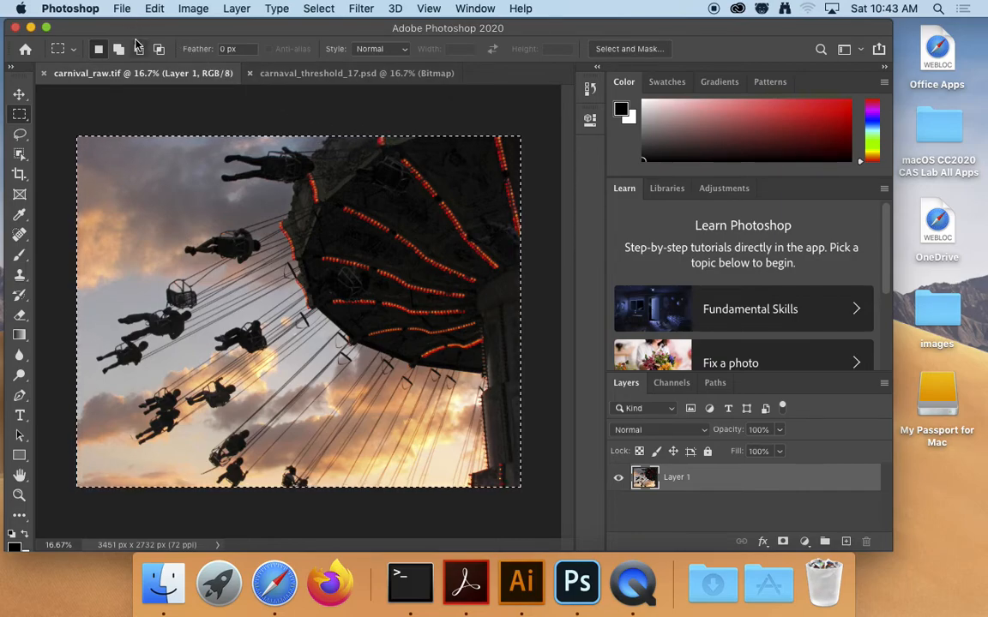
key(super+n)
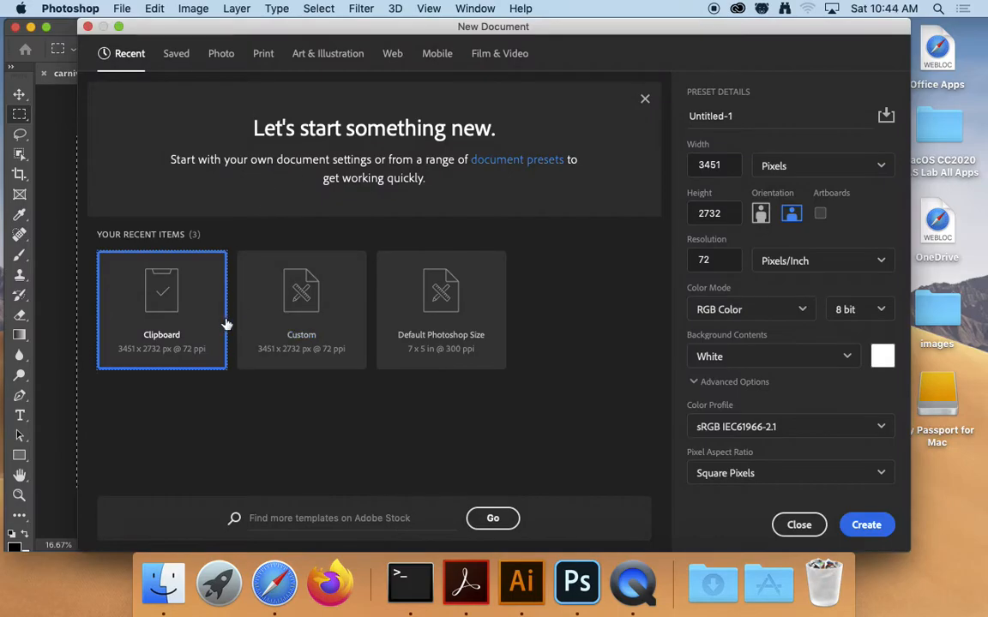
double_click(184, 316)
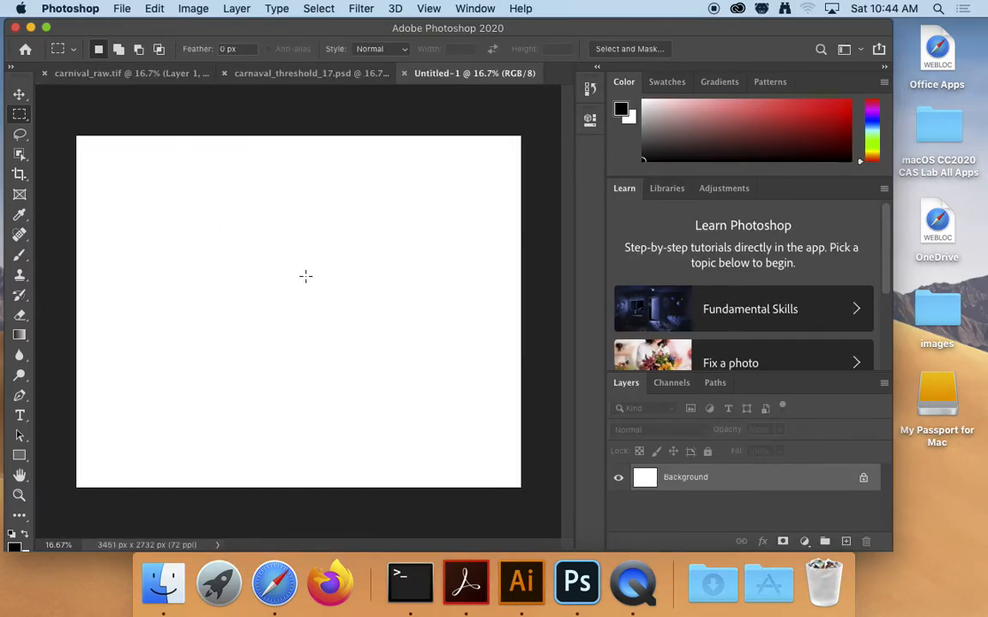
key(super+v)
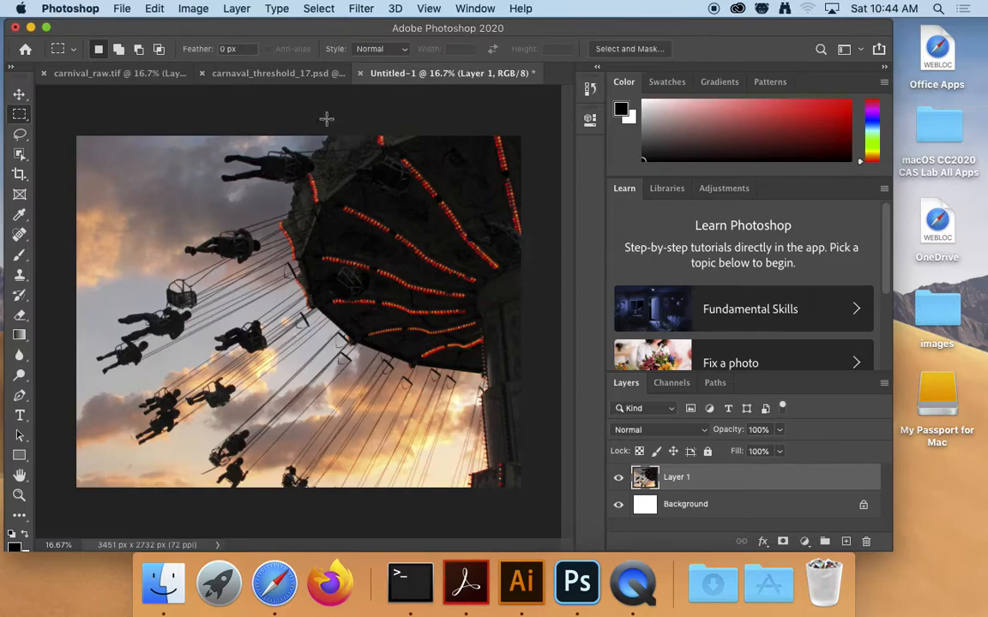
Convert the new document to Grayscale mode, flattening its layers and discarding the color information
click(199, 11)
mouse_move(203, 49)
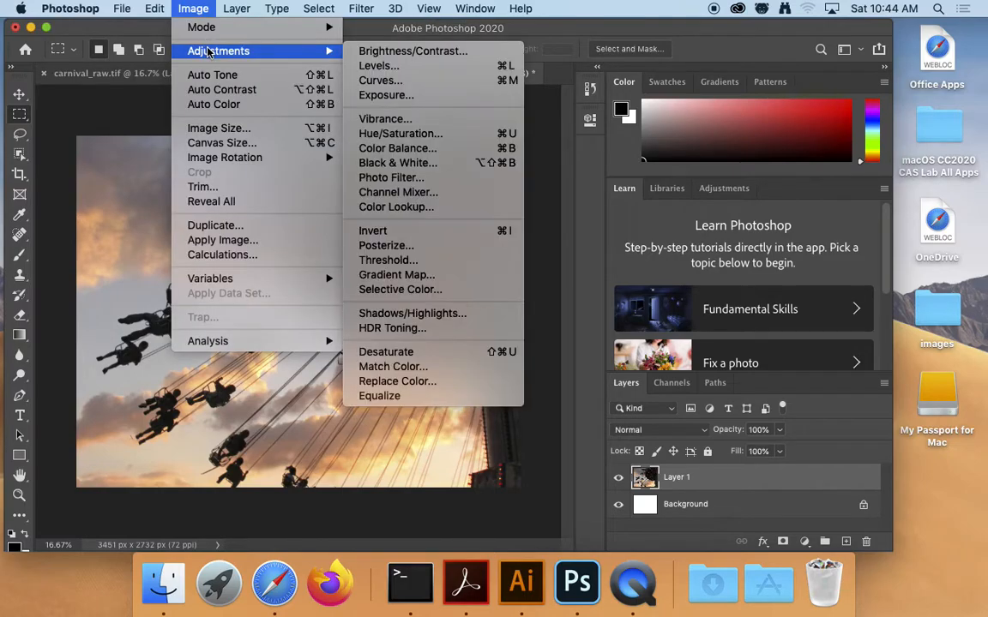
mouse_move(231, 31)
click(345, 47)
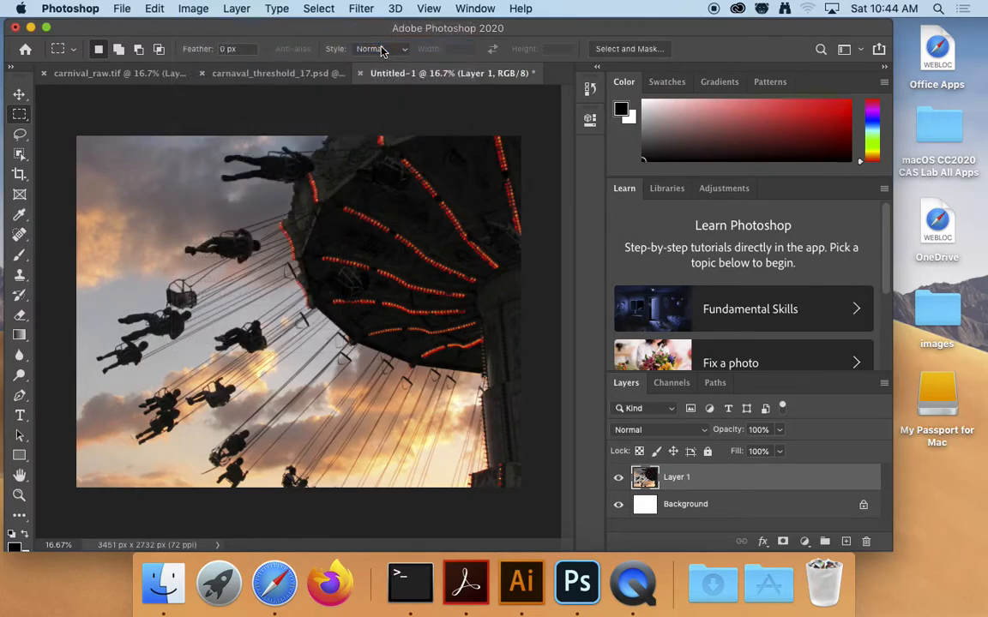
click(617, 216)
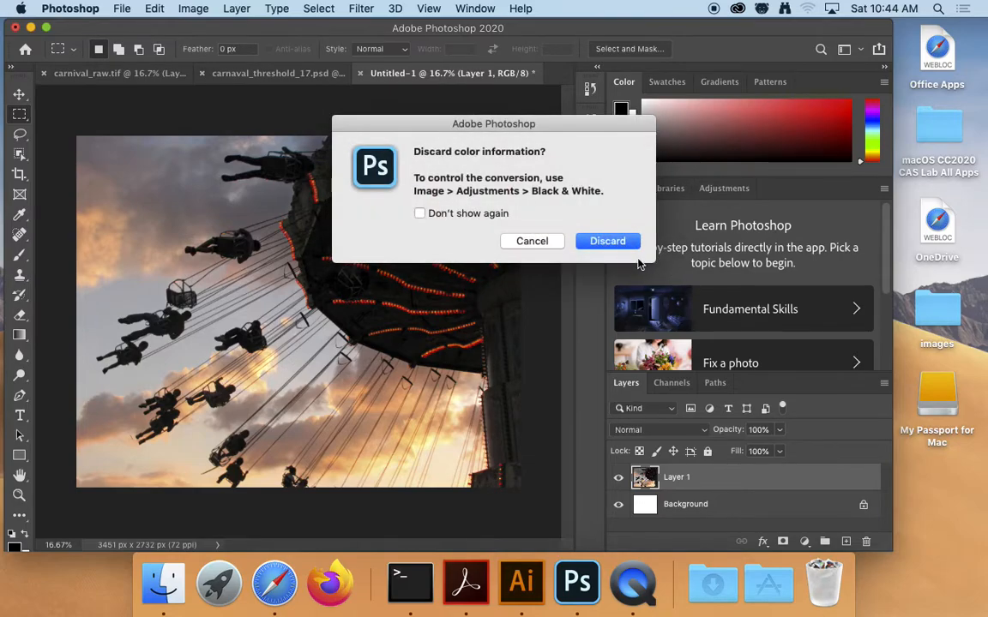
click(622, 240)
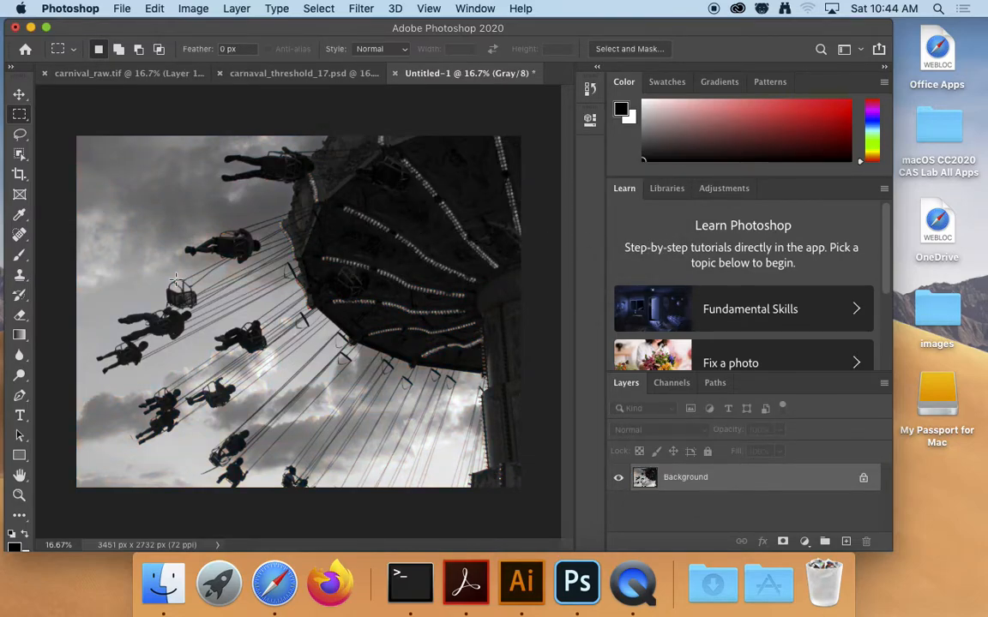
Apply a Threshold adjustment with a level of 33 to the grayscale photo
click(182, 10)
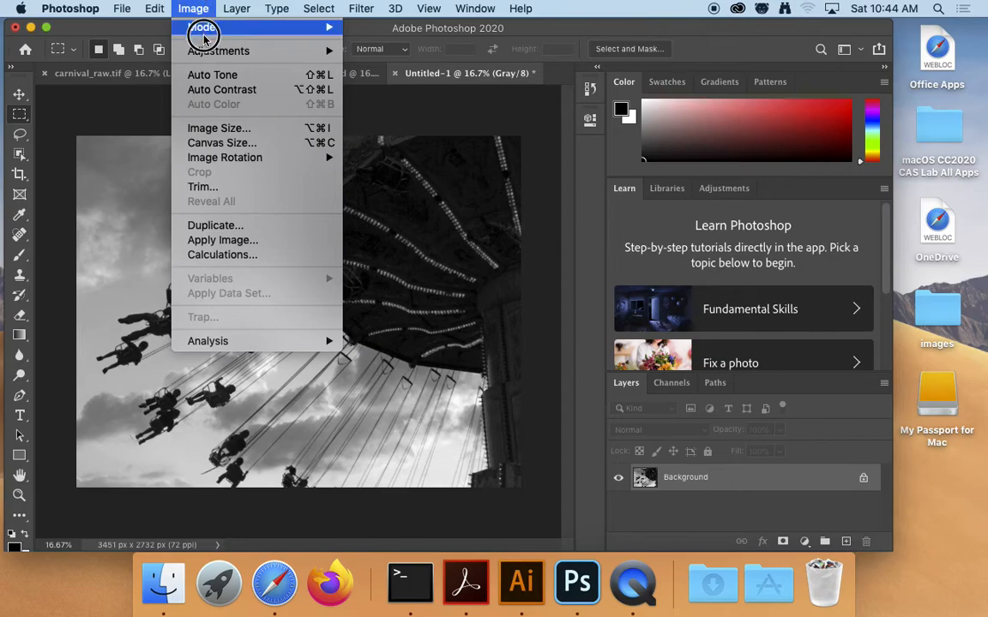
mouse_move(249, 49)
click(410, 259)
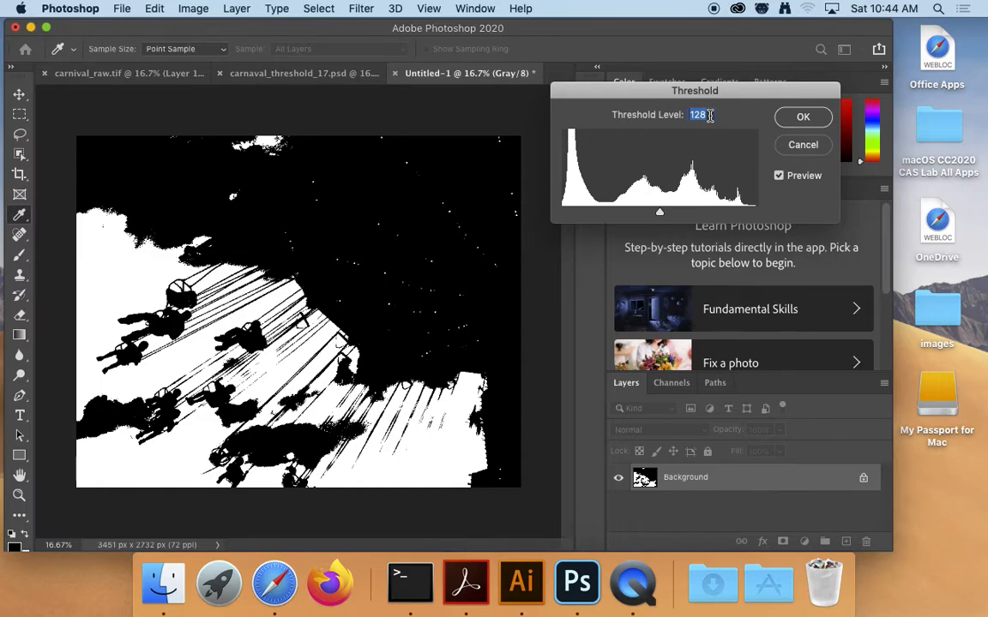
text(33)
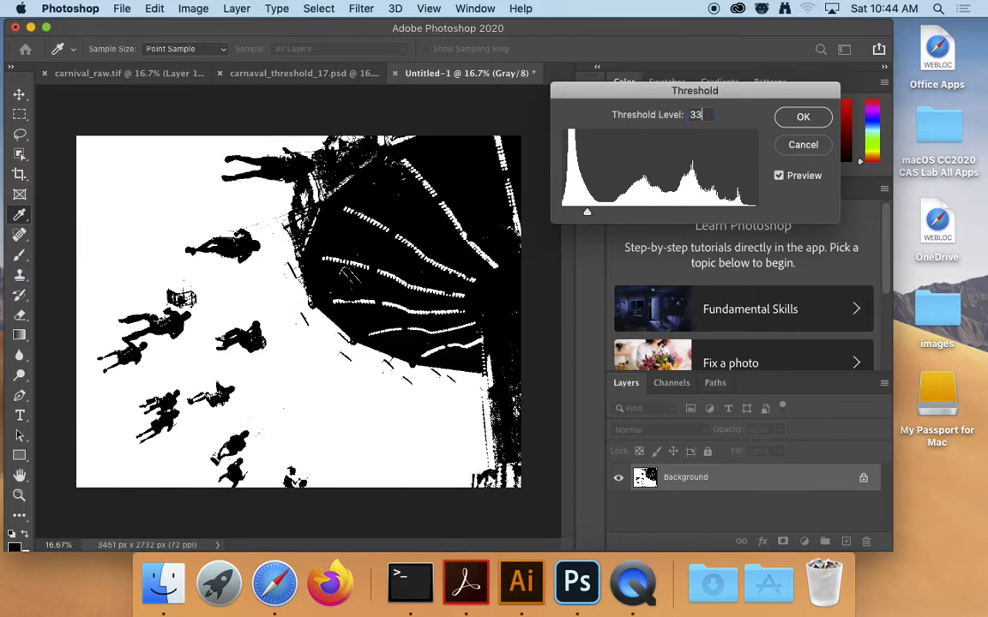
click(803, 119)
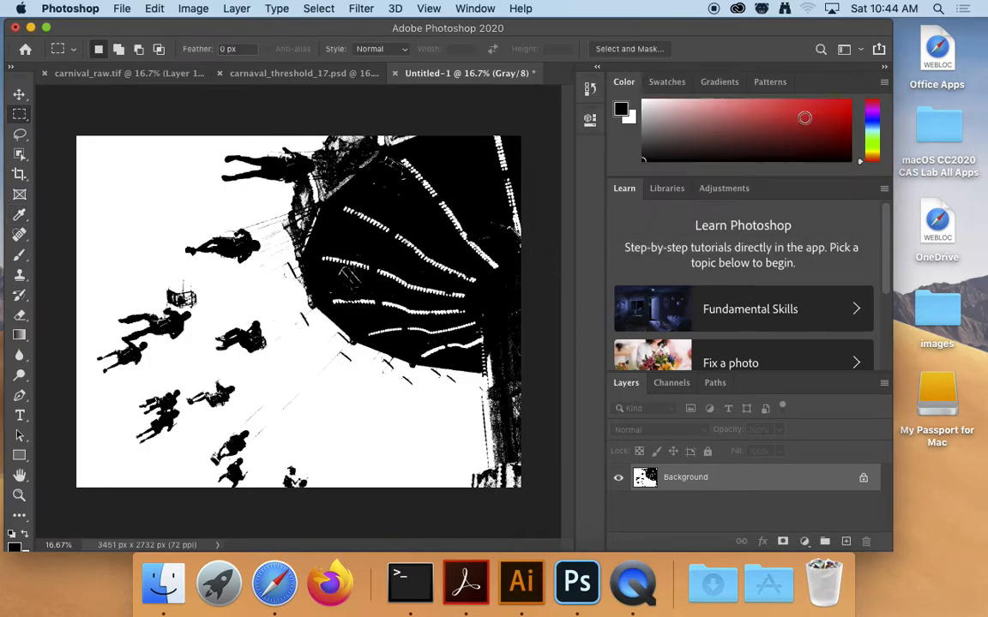
Convert the thresholded image to Bitmap mode at 72 pixels/inch output using the Diffusion Dither method
click(194, 9)
mouse_move(206, 26)
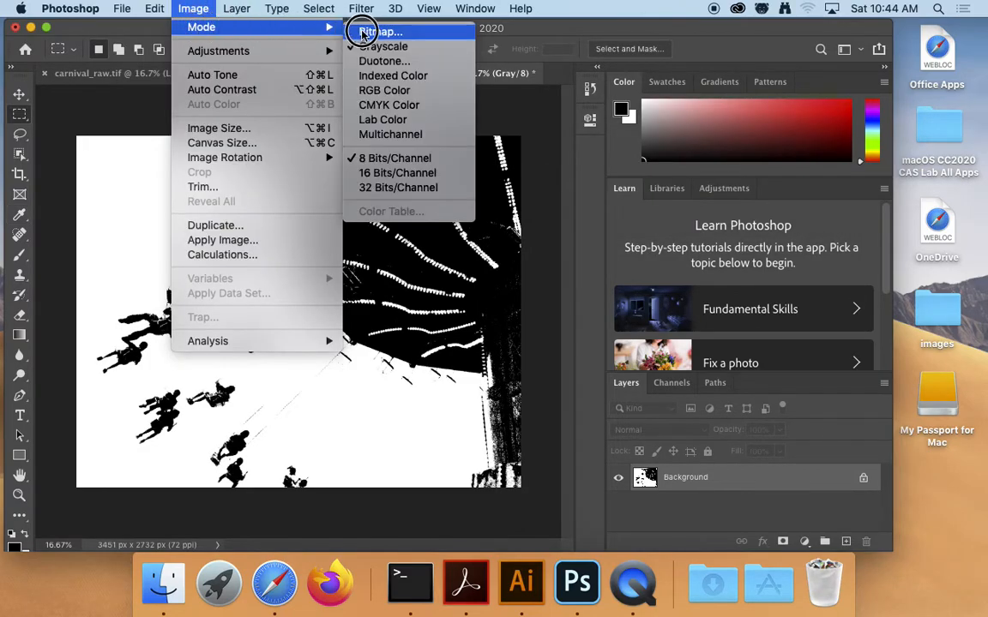
click(371, 32)
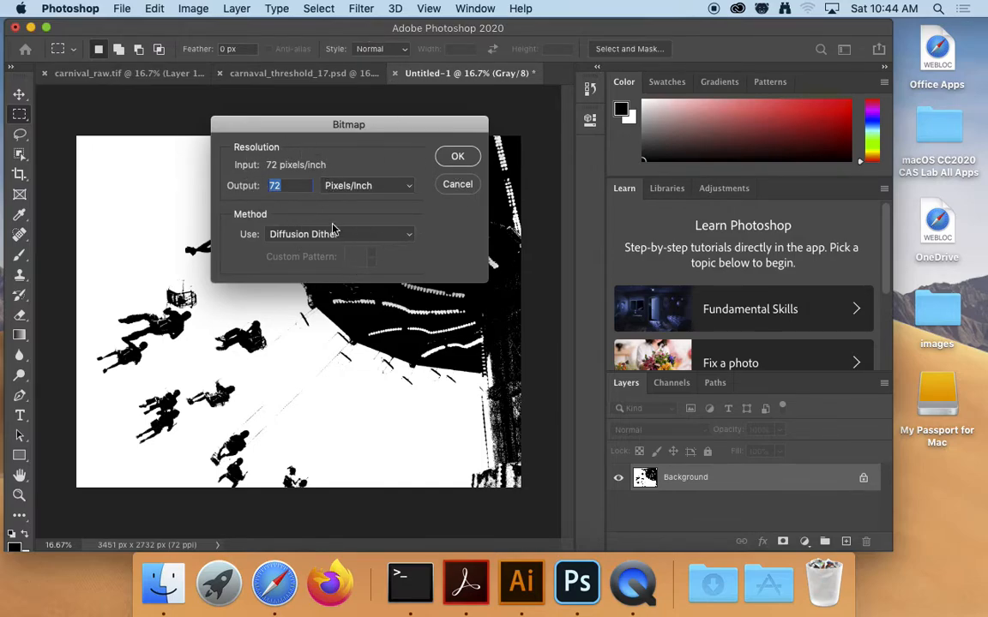
click(459, 158)
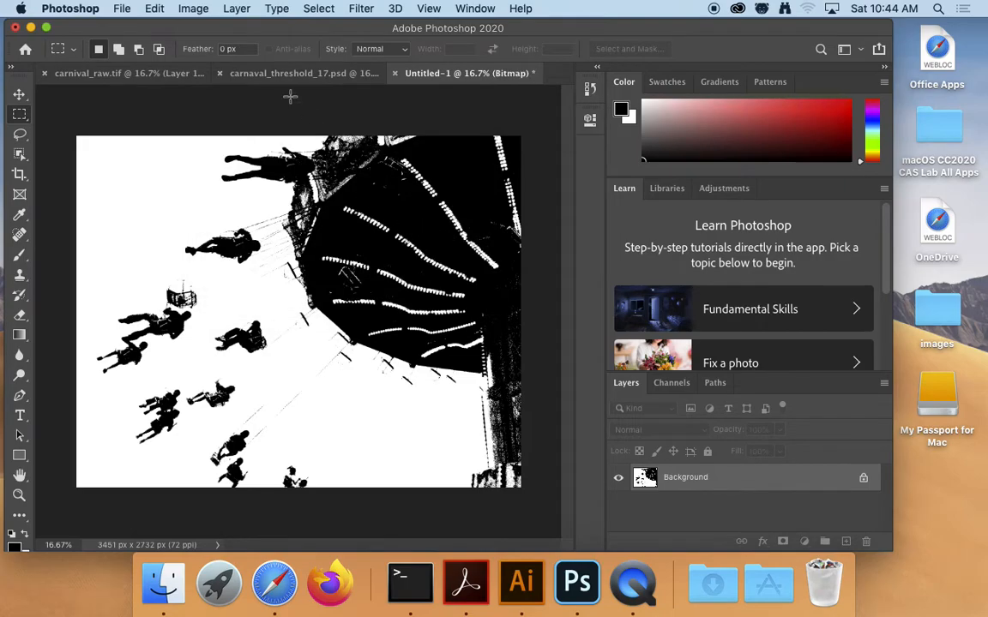
Save the bitmap image in Photoshop format as carnaval_threshold_33.psd in the assets folder
click(122, 9)
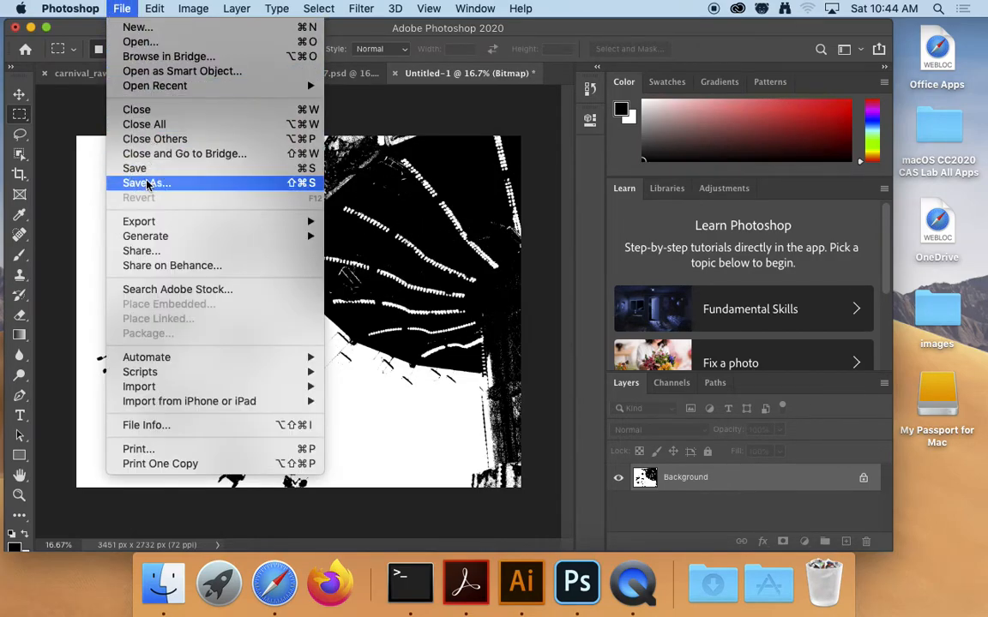
click(204, 181)
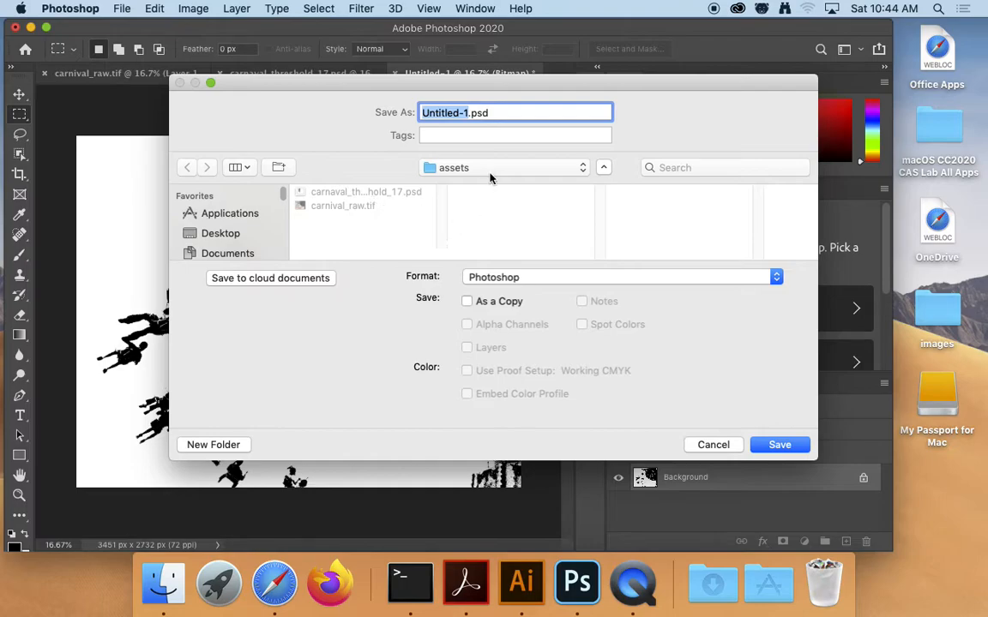
text(carnav)
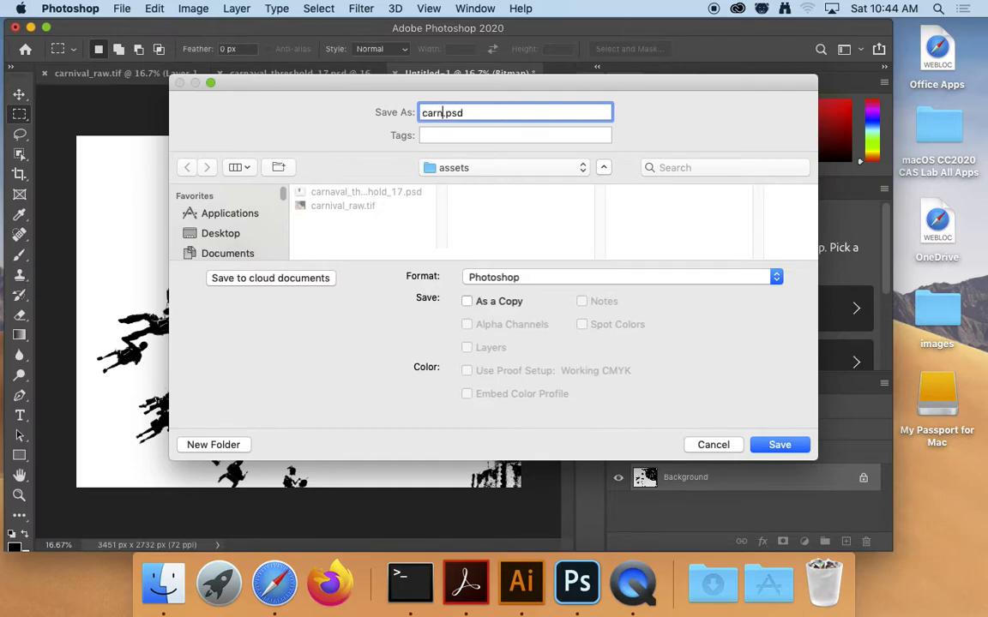
text(al_threshold_33)
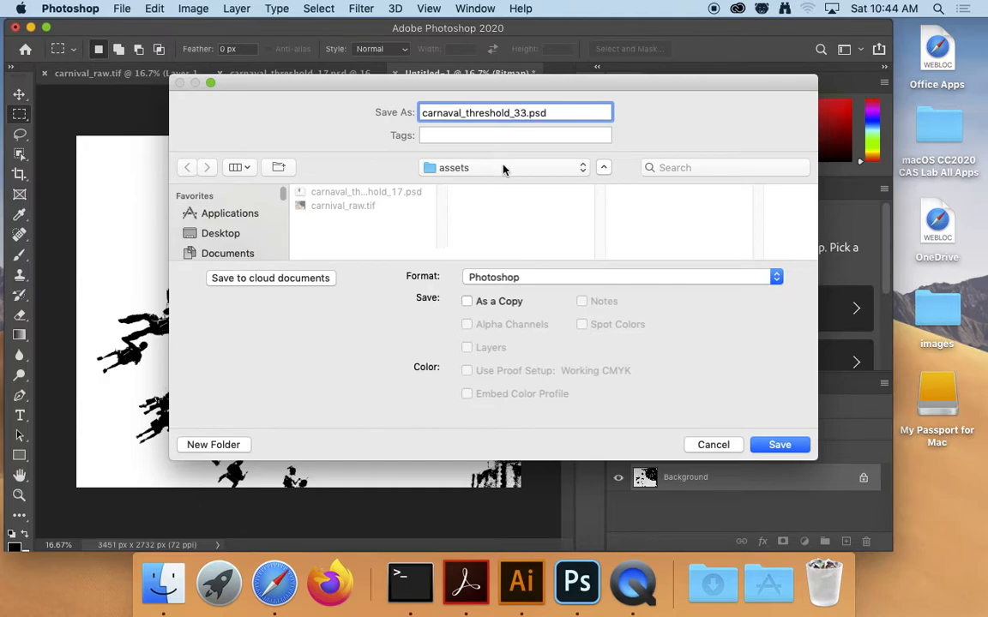
double_click(539, 112)
click(786, 445)
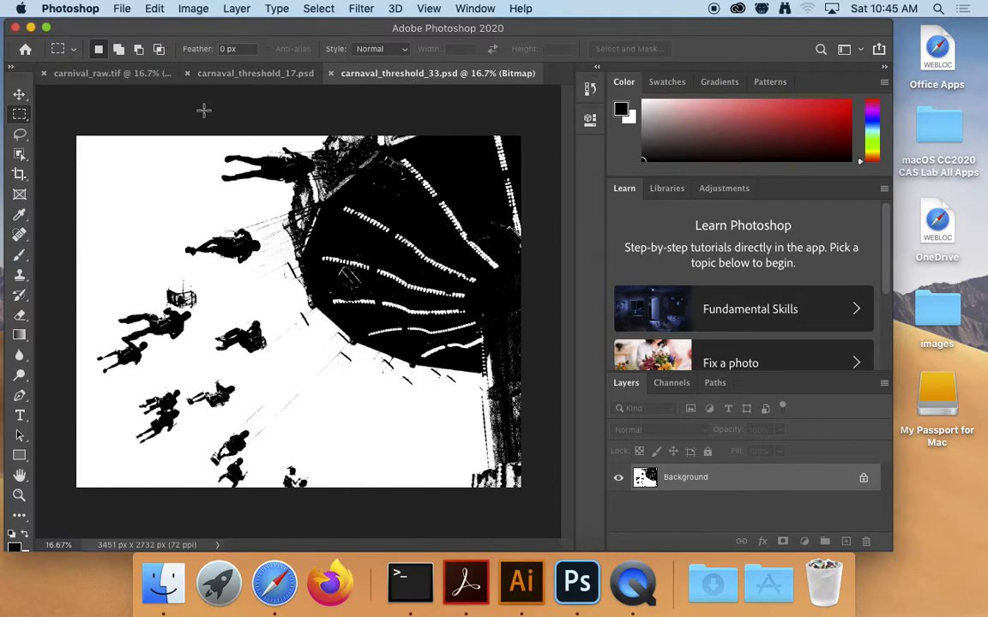
Copy the selected carnival_raw.tif photo again and paste it into another new 3451 x 2732 px document from the Clipboard preset
click(95, 72)
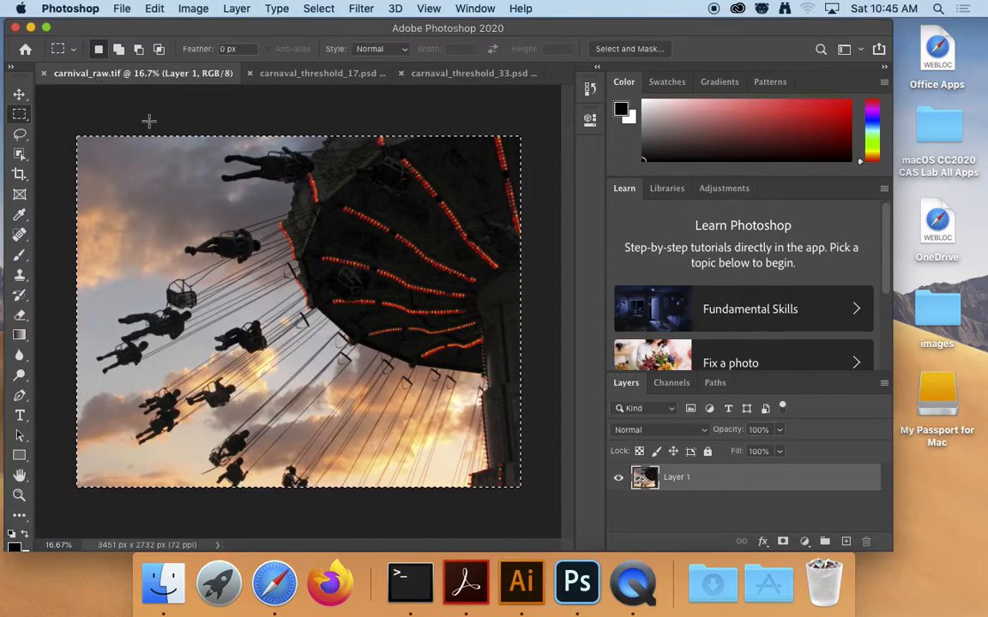
click(122, 9)
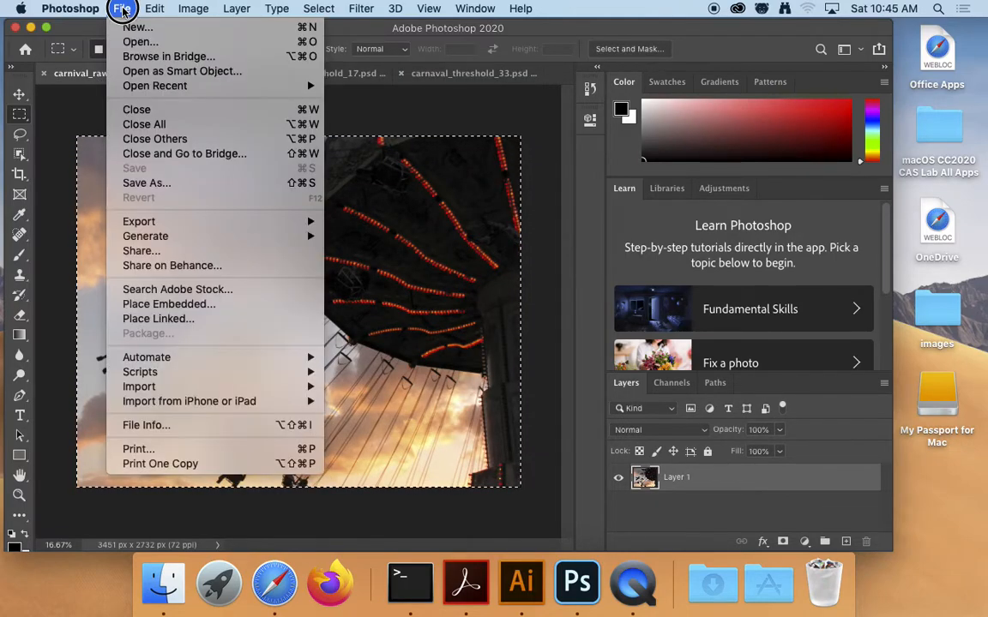
mouse_move(153, 8)
click(172, 116)
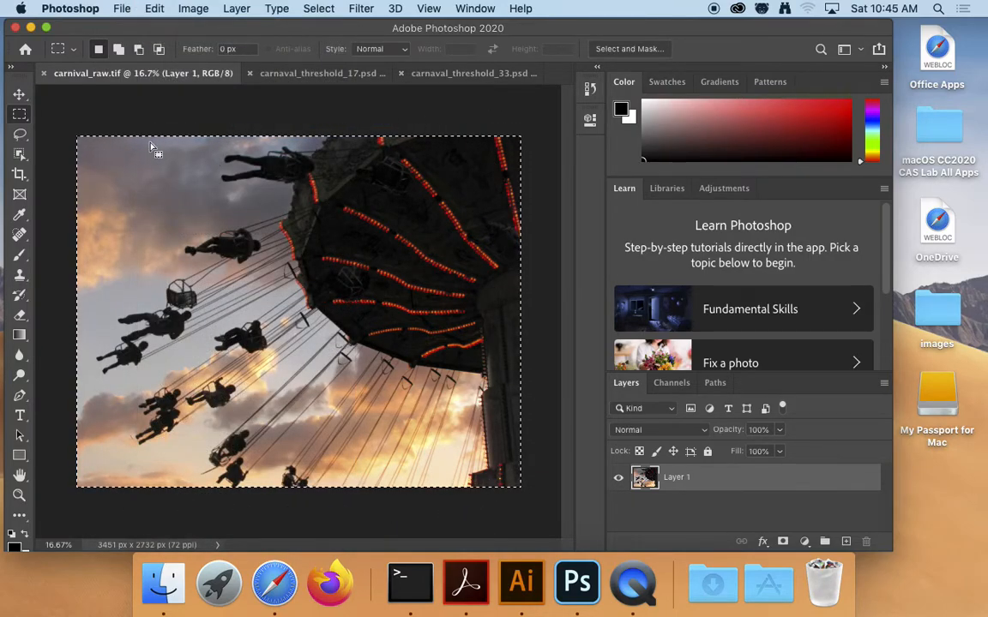
click(122, 9)
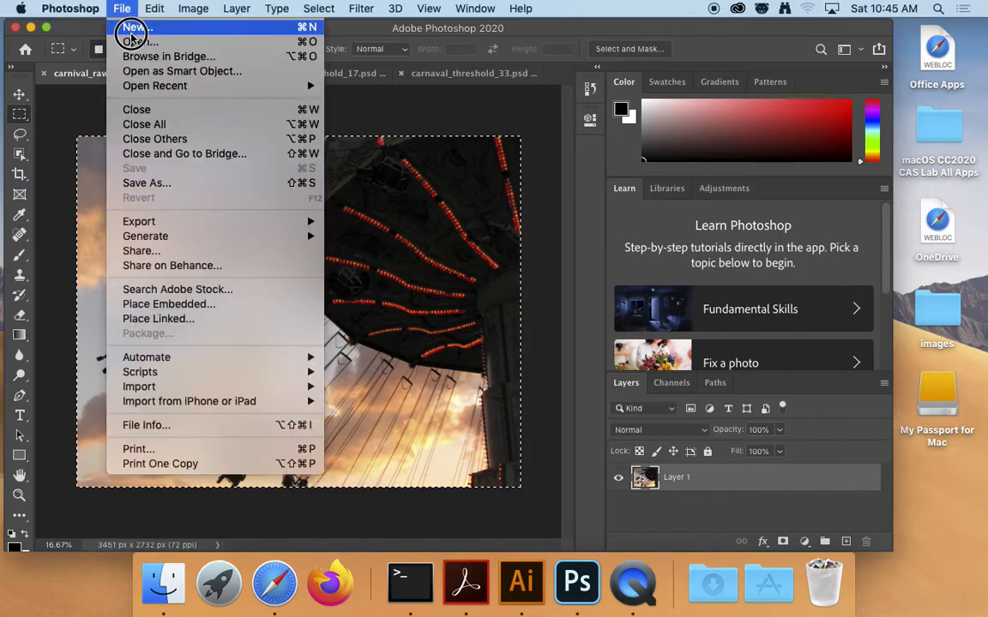
click(132, 28)
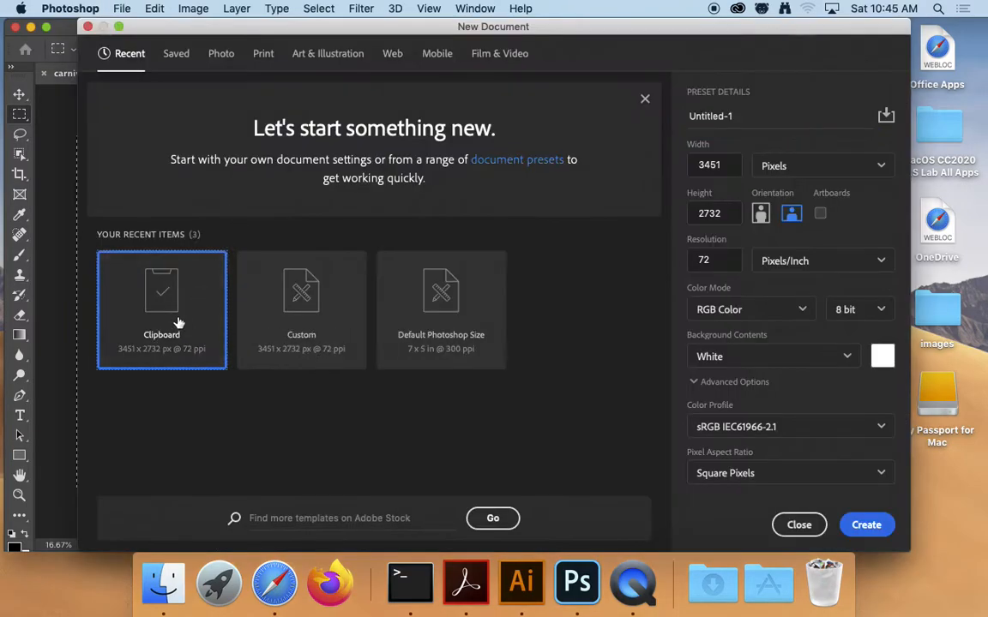
double_click(179, 323)
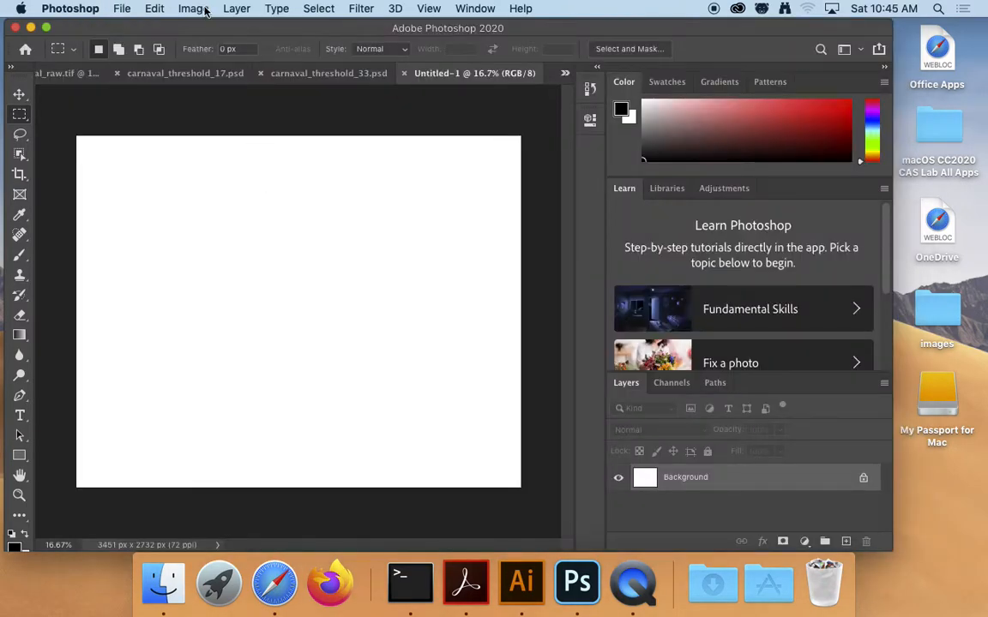
click(154, 9)
click(177, 148)
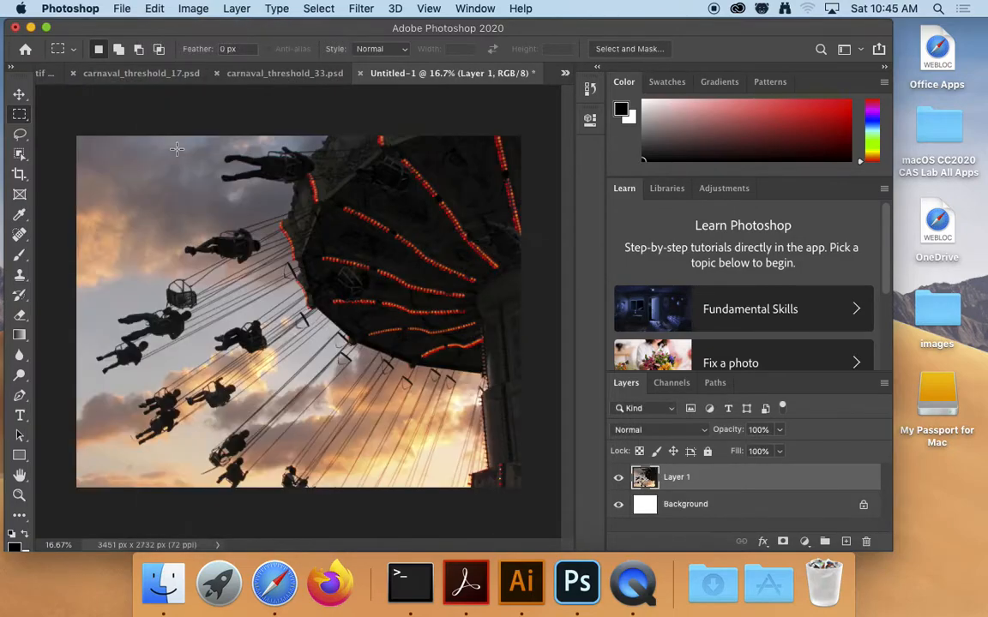
Convert this third copy of the photo to Grayscale mode, flattening its layers and discarding the color information
click(201, 12)
mouse_move(214, 27)
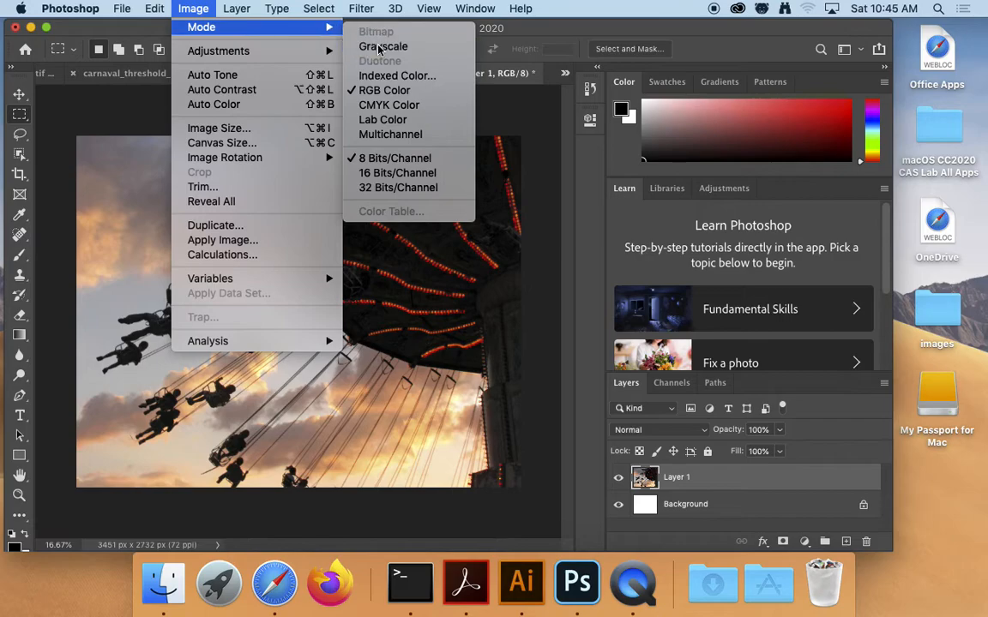
click(378, 47)
click(616, 216)
click(603, 241)
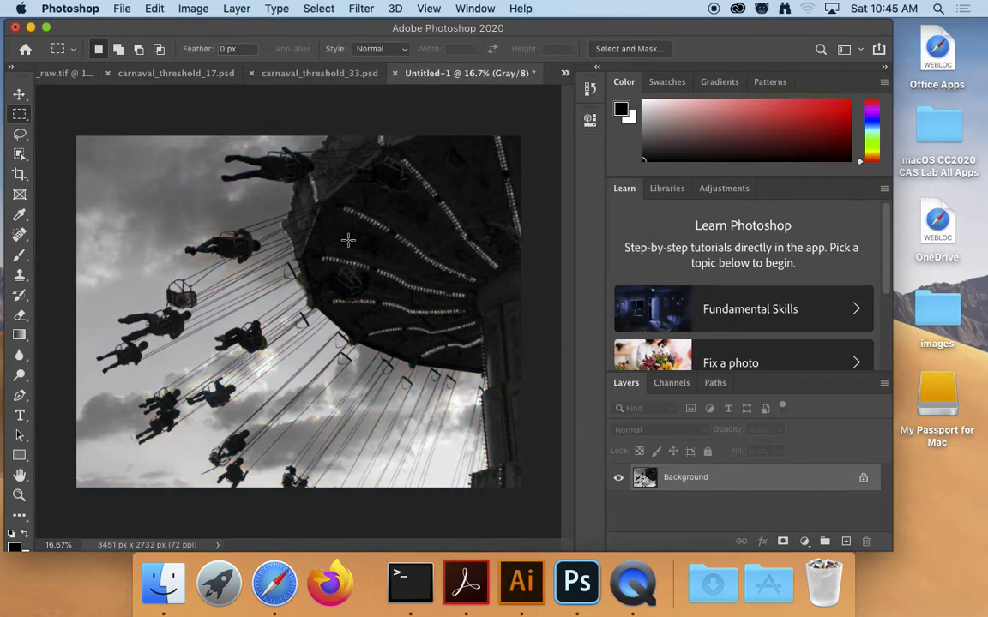
Apply a Threshold adjustment with a threshold level of 93 to the third grayscale copy of the photo
click(195, 9)
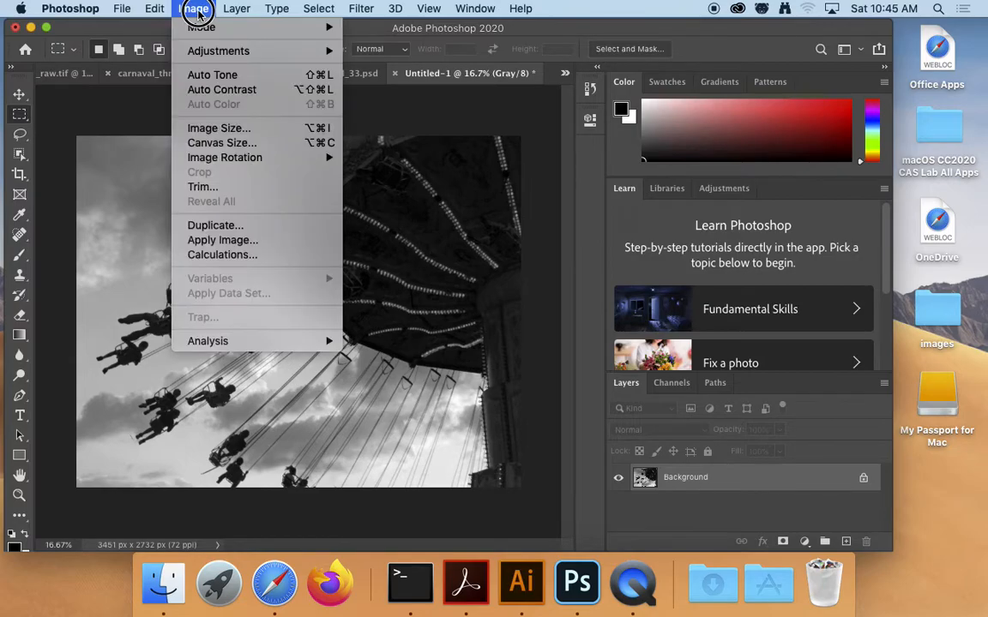
mouse_move(211, 51)
click(422, 260)
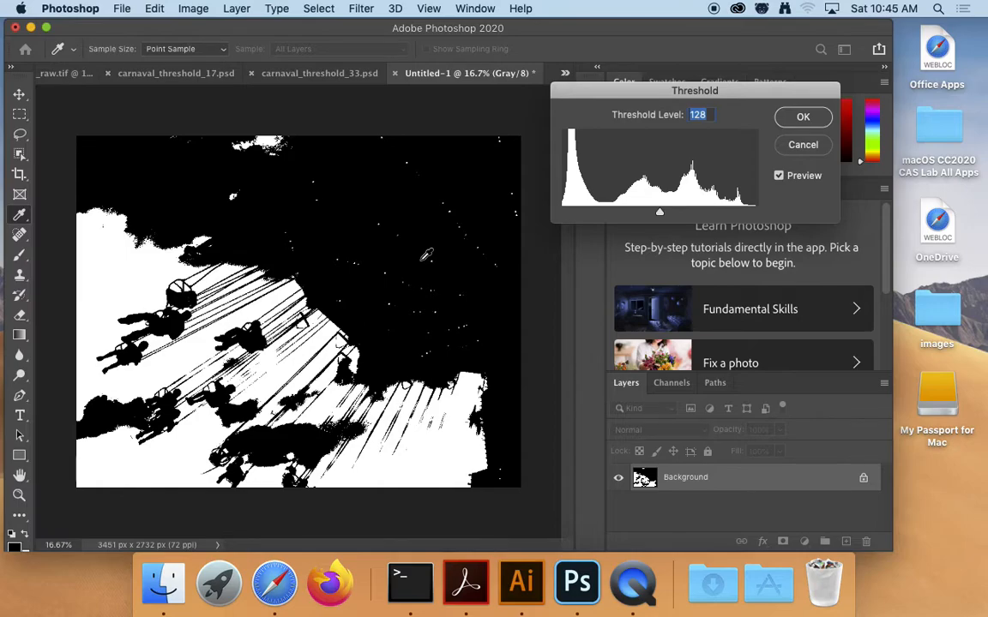
drag(717, 94, 596, 123)
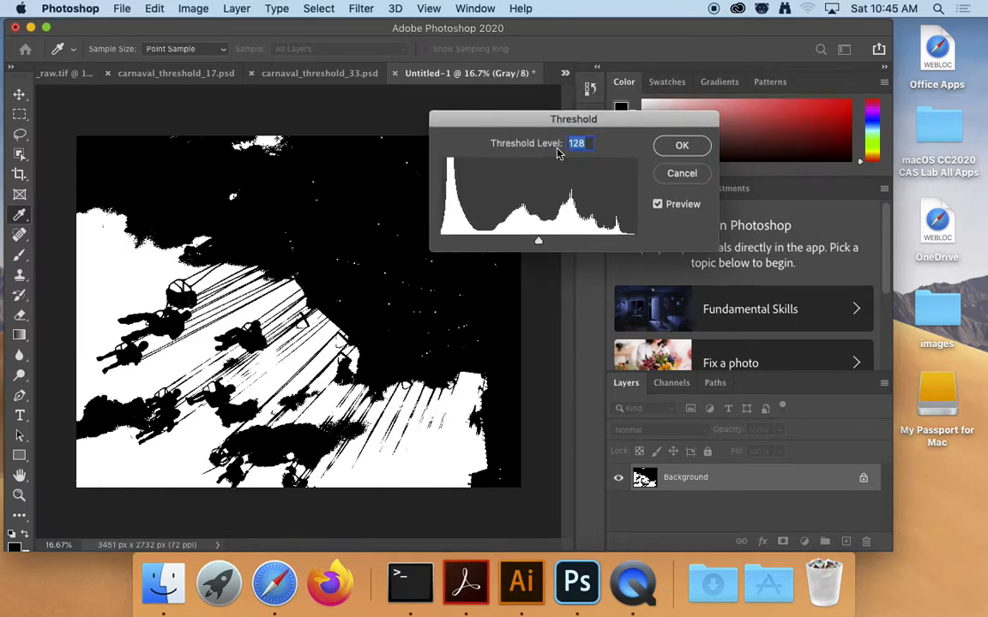
click(588, 144)
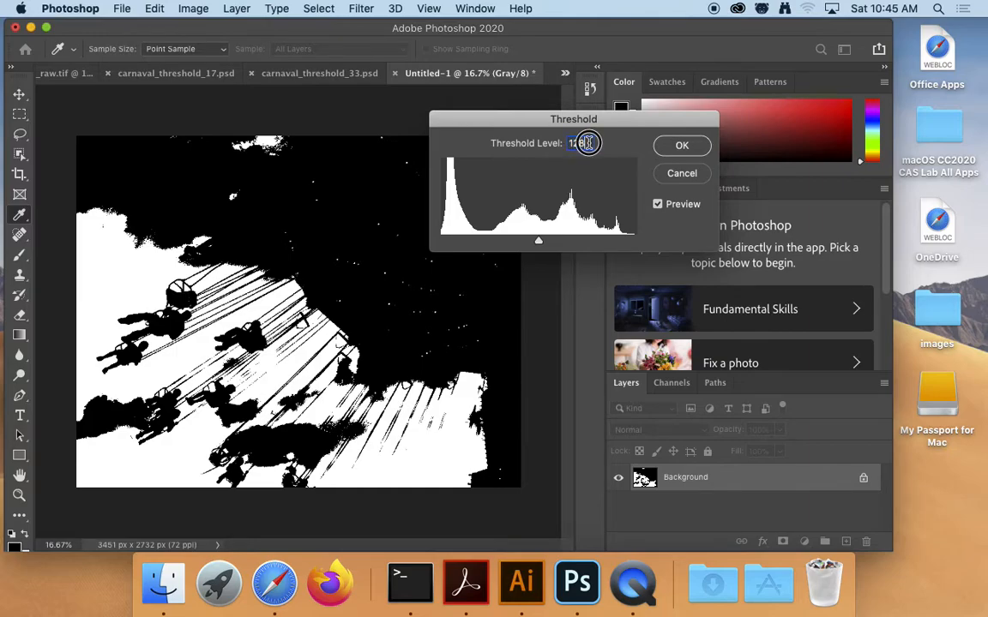
drag(589, 143, 564, 144)
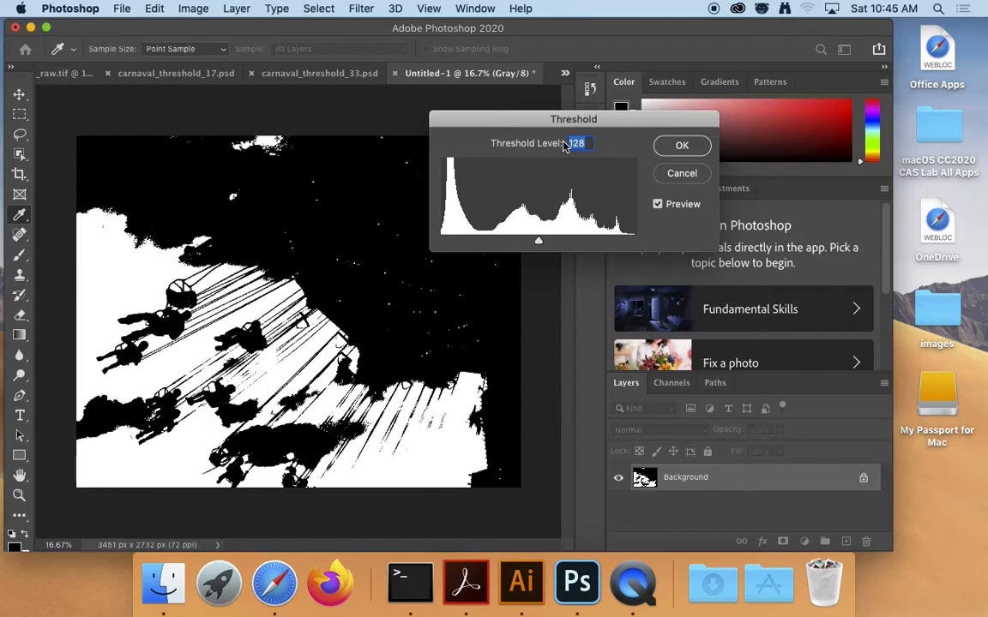
text(93)
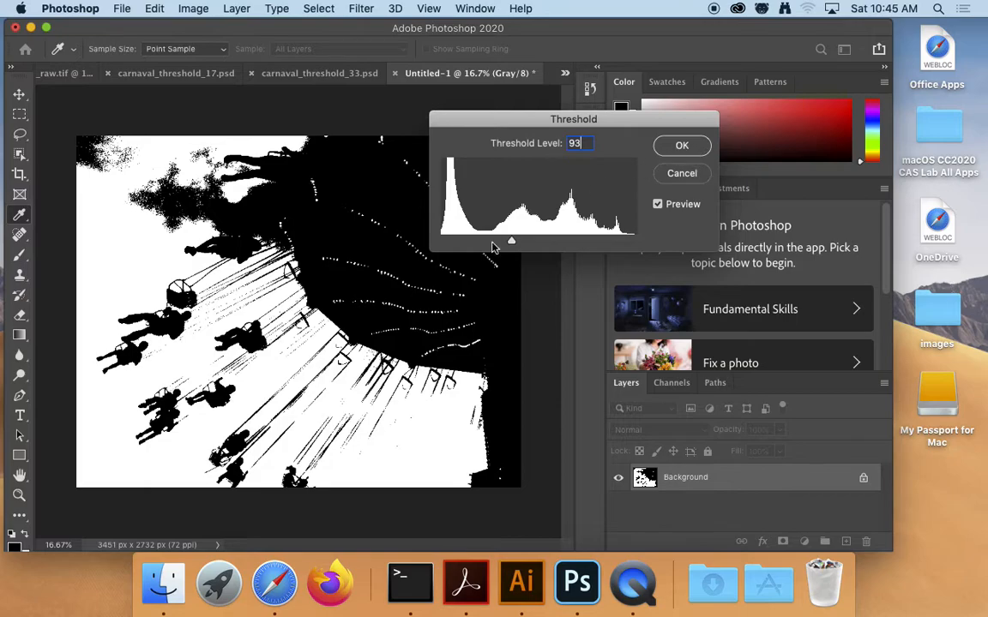
click(682, 146)
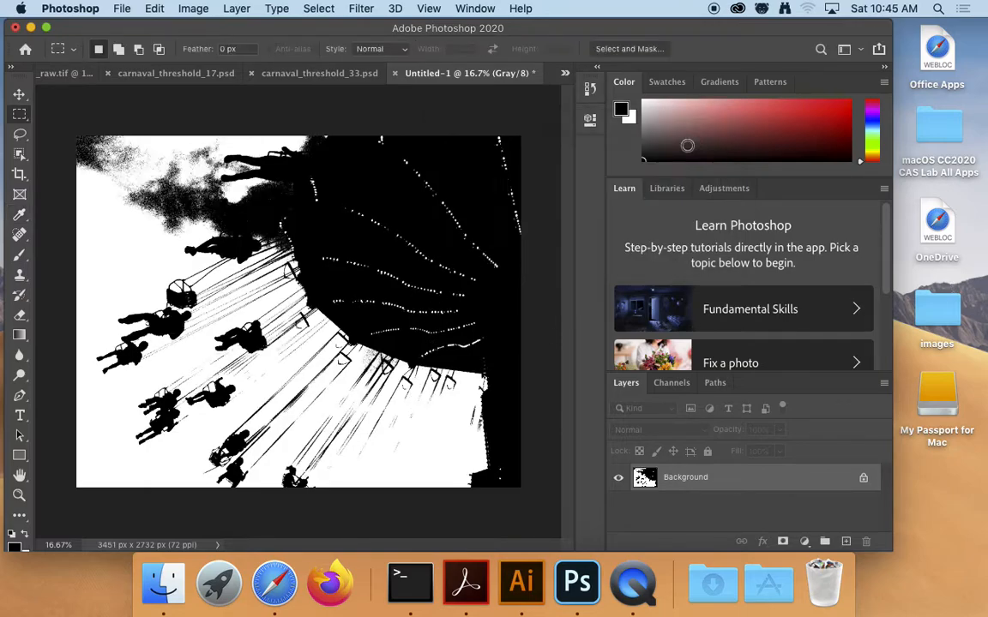
Convert this third thresholded copy to Bitmap mode at 72 pixels/inch output with the Diffusion Dither method
click(193, 10)
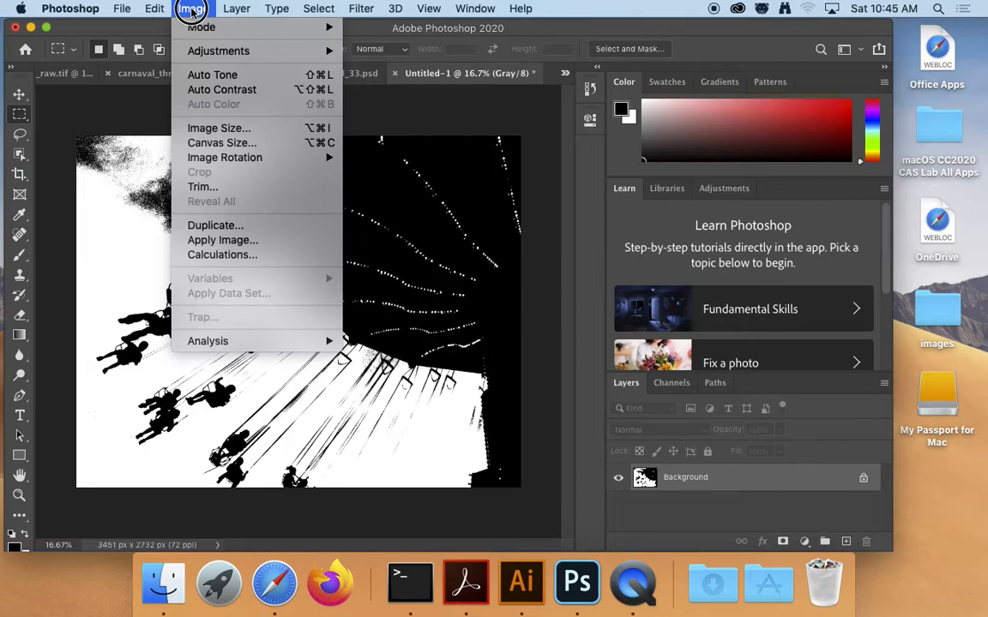
mouse_move(335, 27)
click(375, 31)
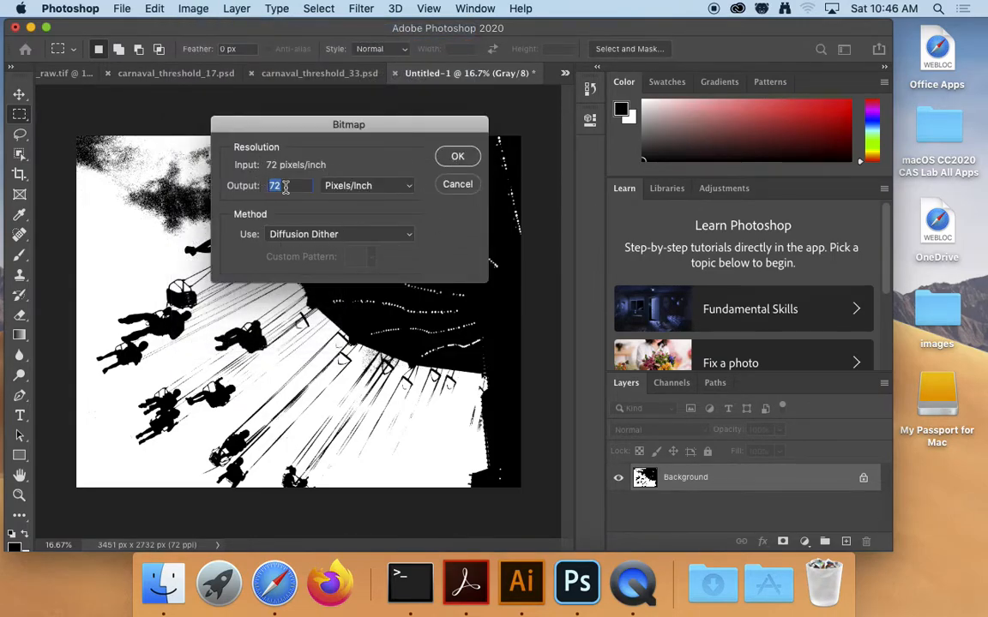
click(456, 158)
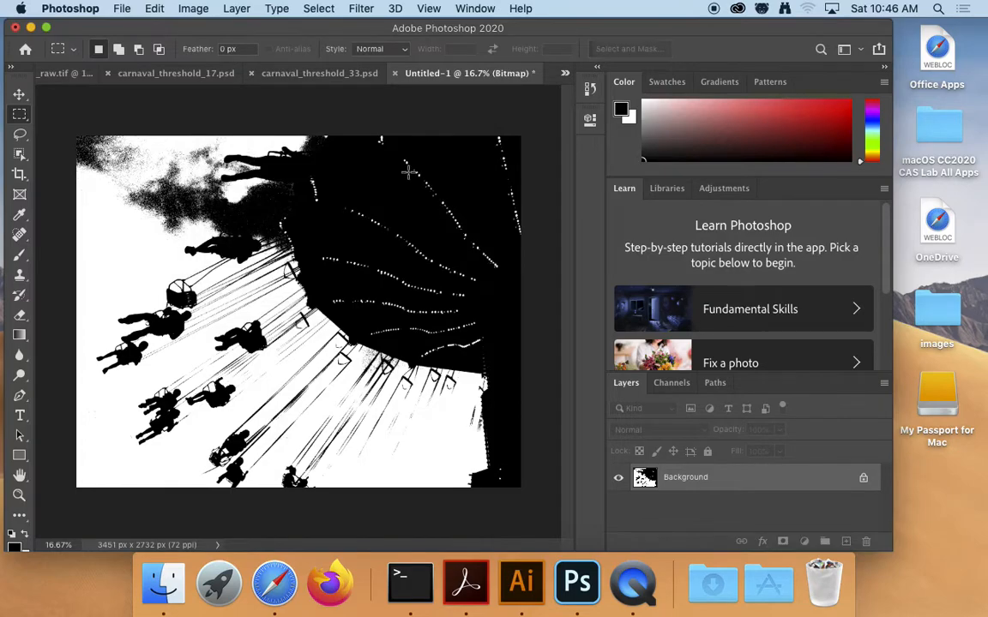
Save the third bitmap image in Photoshop format as carnaval_threshold_93.psd in the assets folder
click(121, 8)
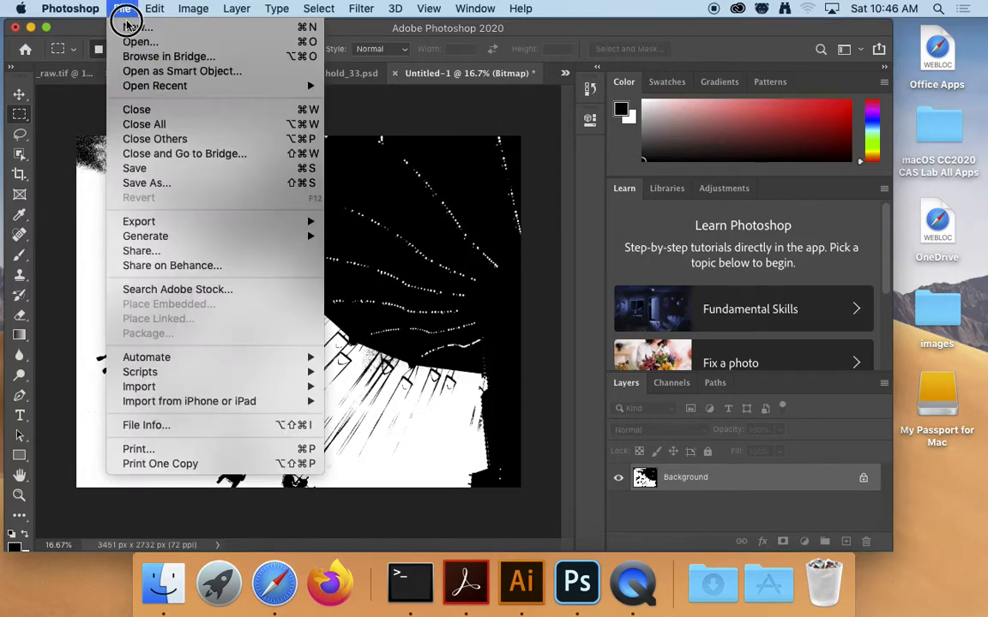
click(146, 182)
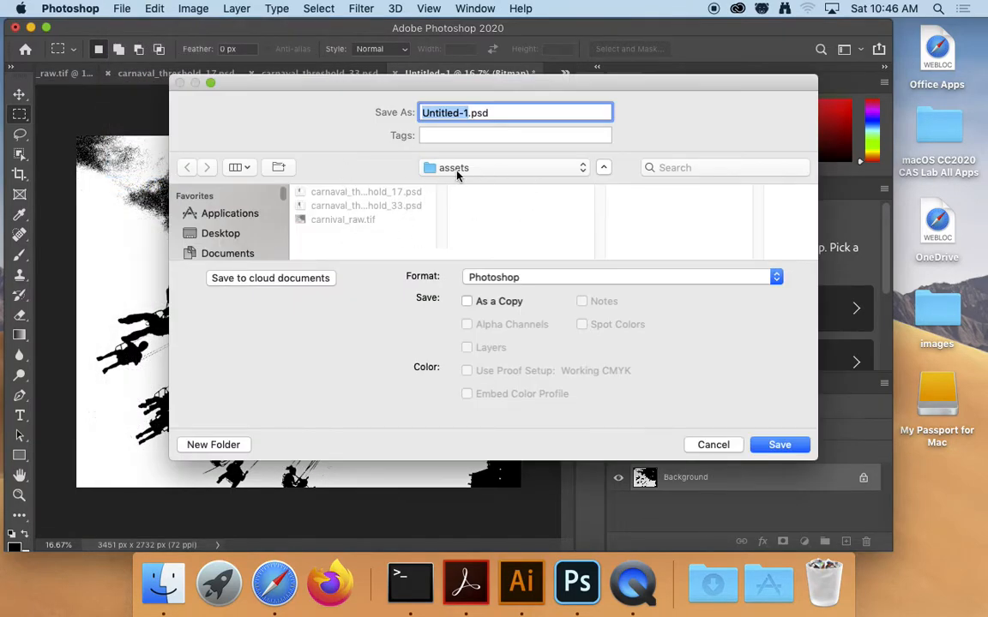
text(carnav)
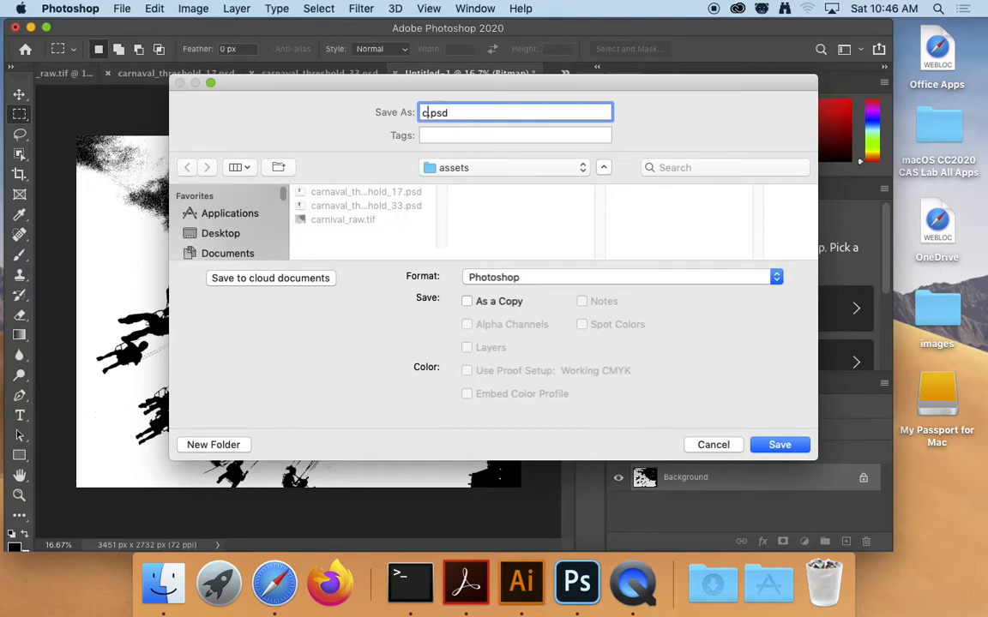
text(al)
key(BackSpace)
key(BackSpace)
key(BackSpace)
text(val_threshold_)
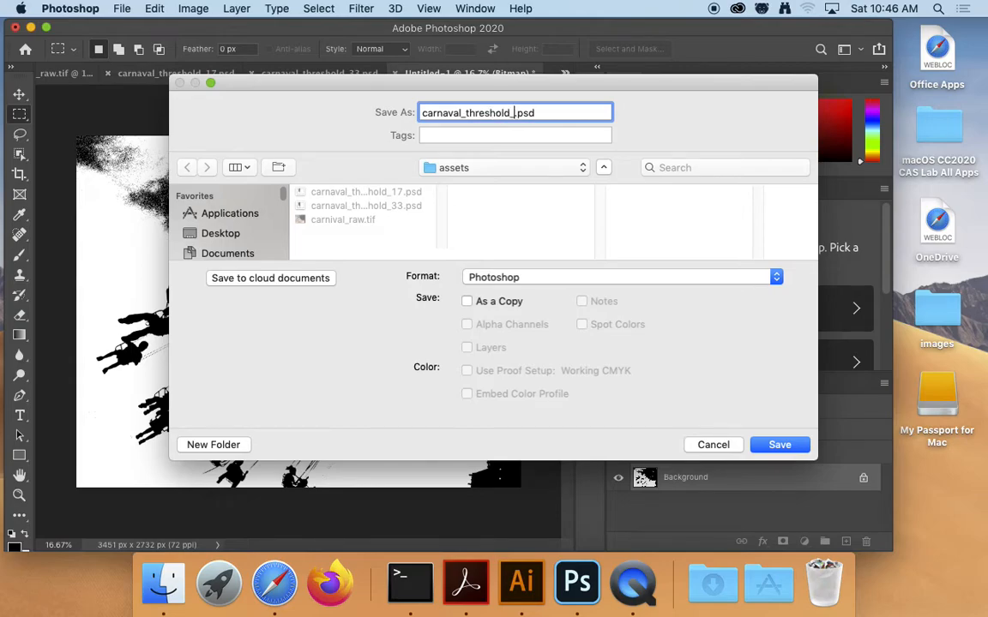
text(93)
click(783, 445)
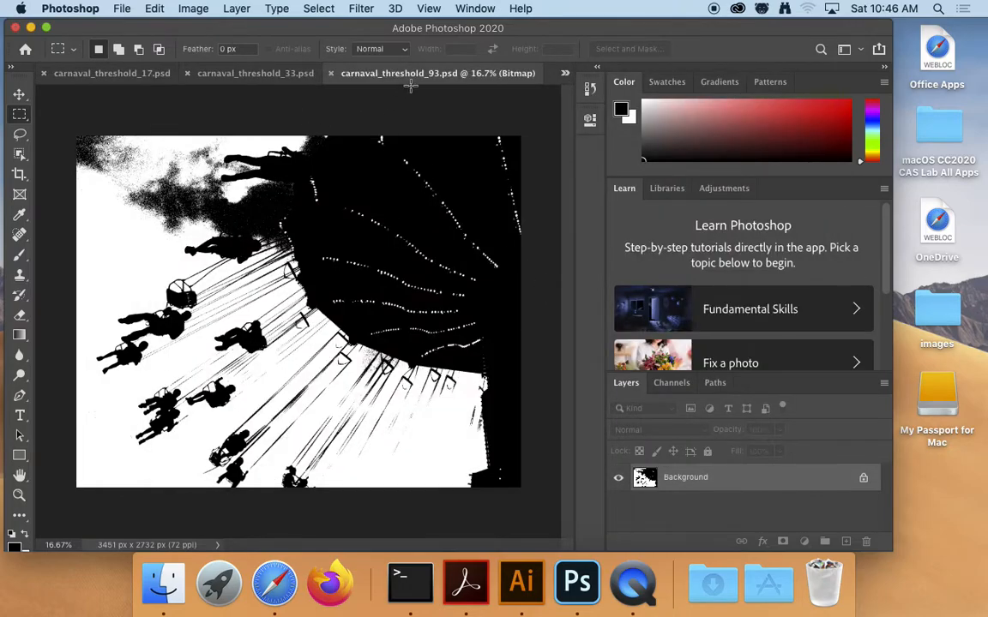